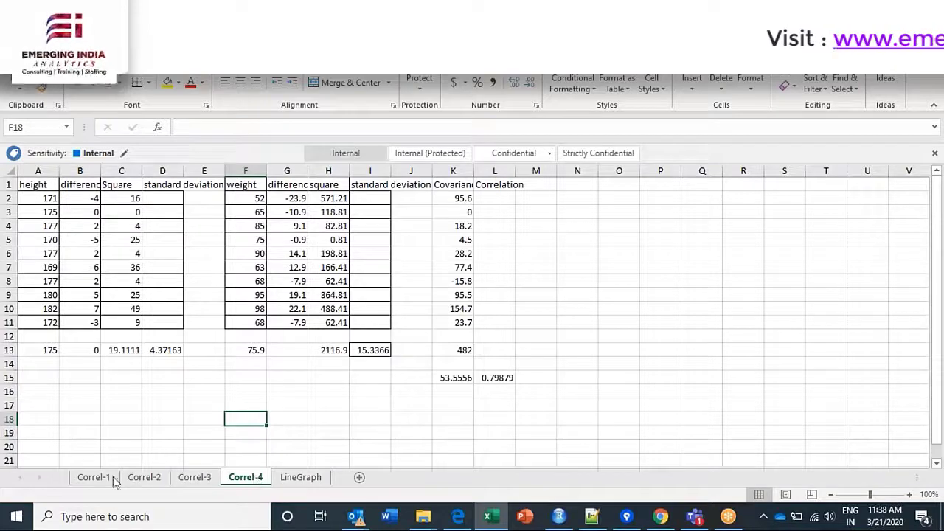
Open the Correl-1 sheet and examine the covariance, standard deviation and difference columns.
click(102, 479)
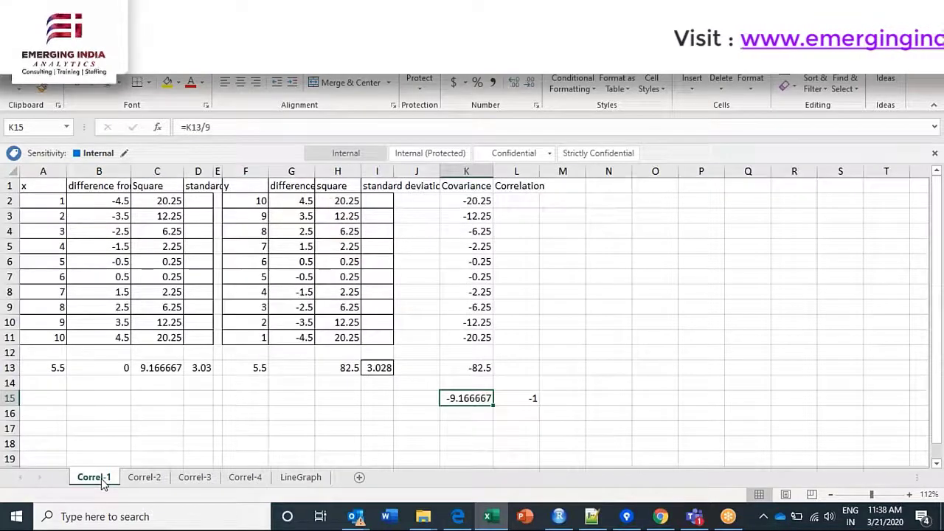
click(479, 198)
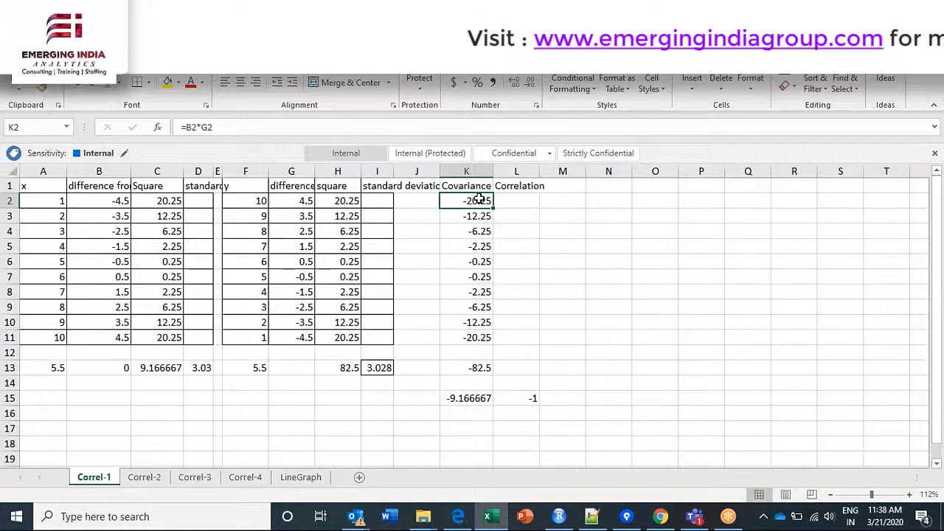
click(377, 186)
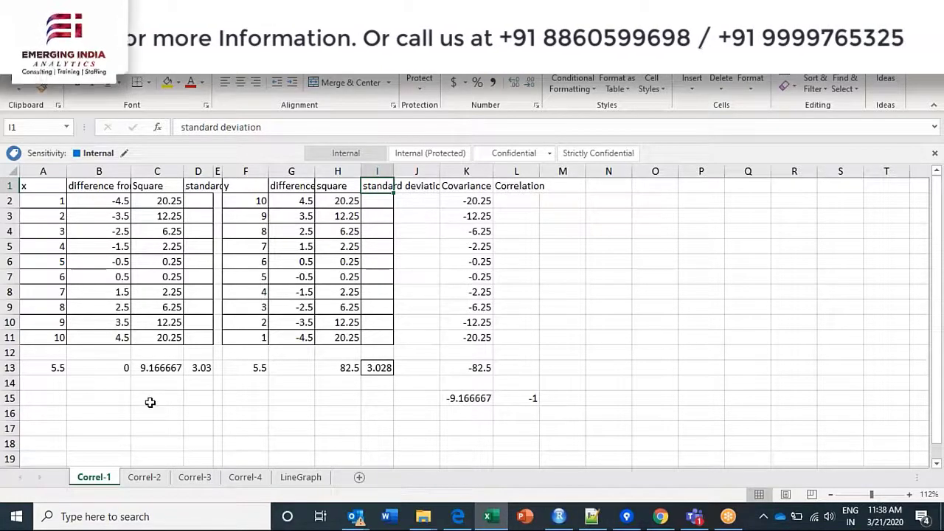
click(82, 326)
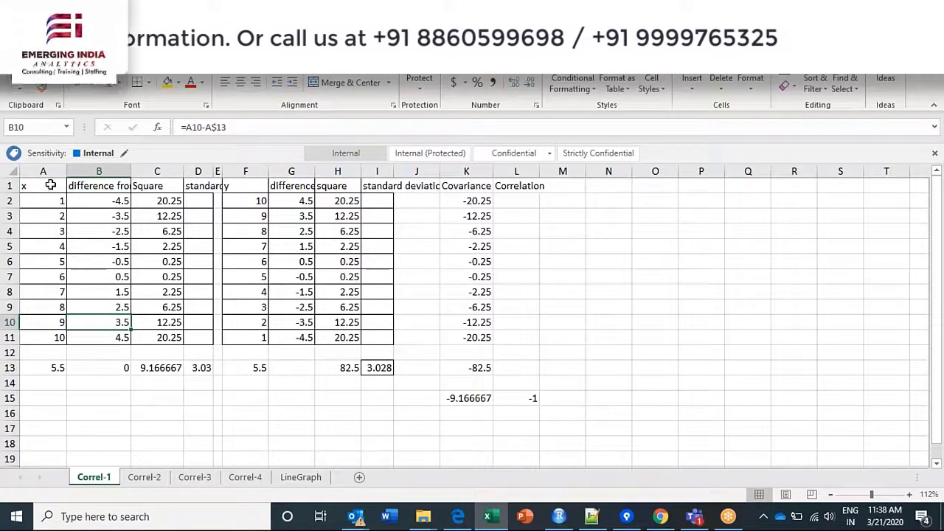
click(50, 185)
drag(50, 185, 376, 339)
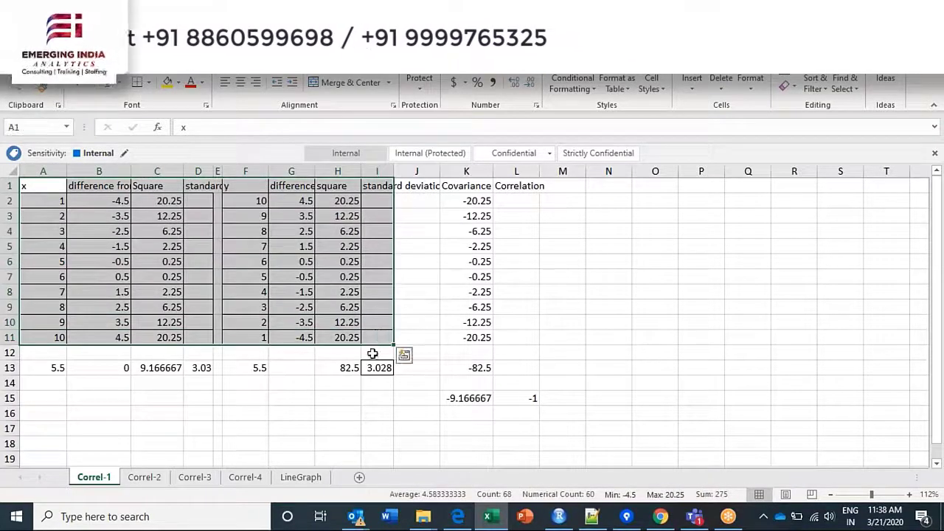
key(ctrl+c)
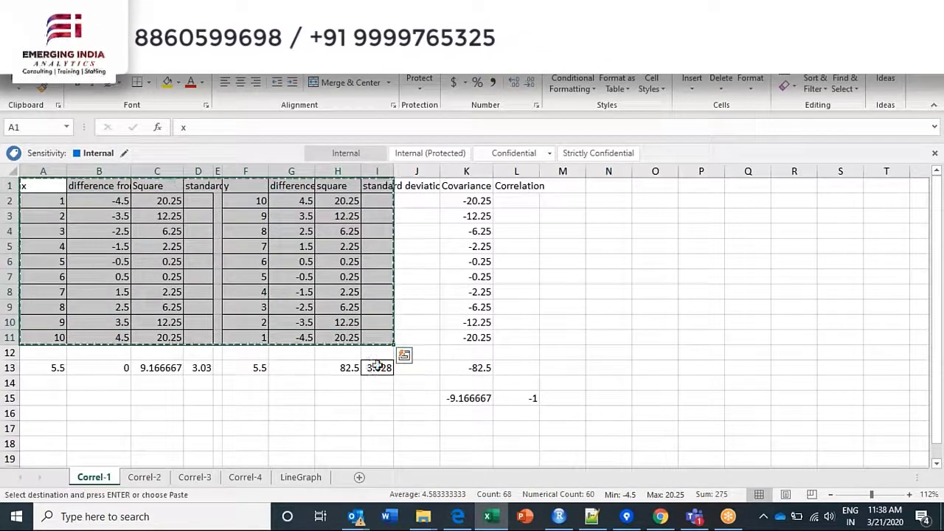
Add a new blank worksheet after Correl-1.
click(360, 478)
click(118, 283)
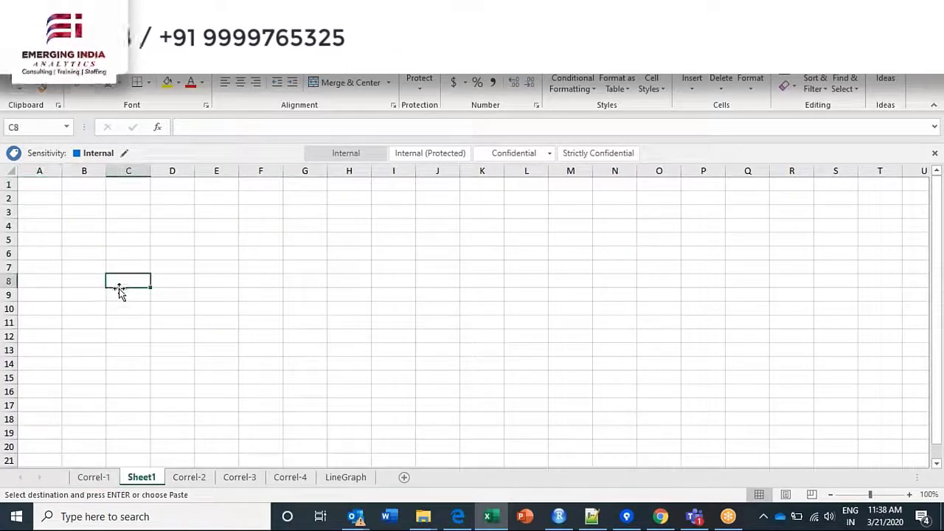
click(78, 196)
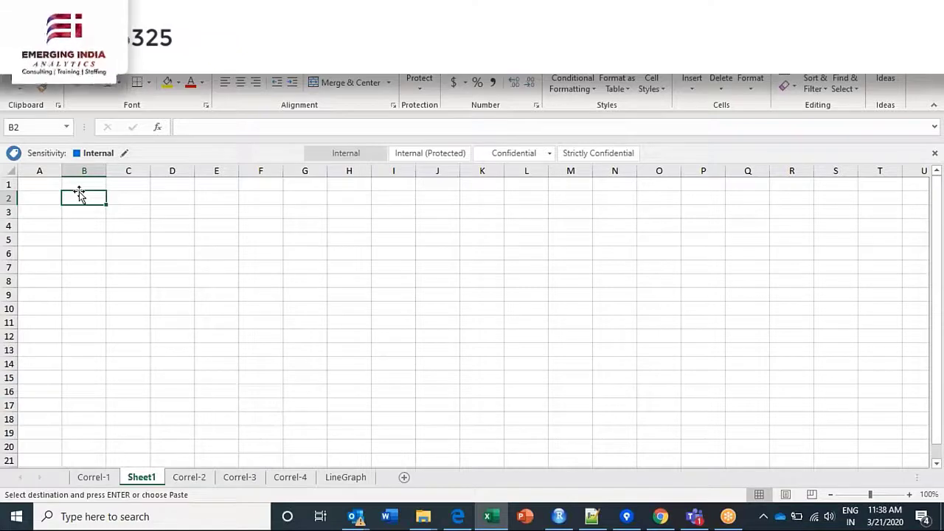
Enter the label Var= in cell M3 and Square(SD) in cell N3.
click(574, 207)
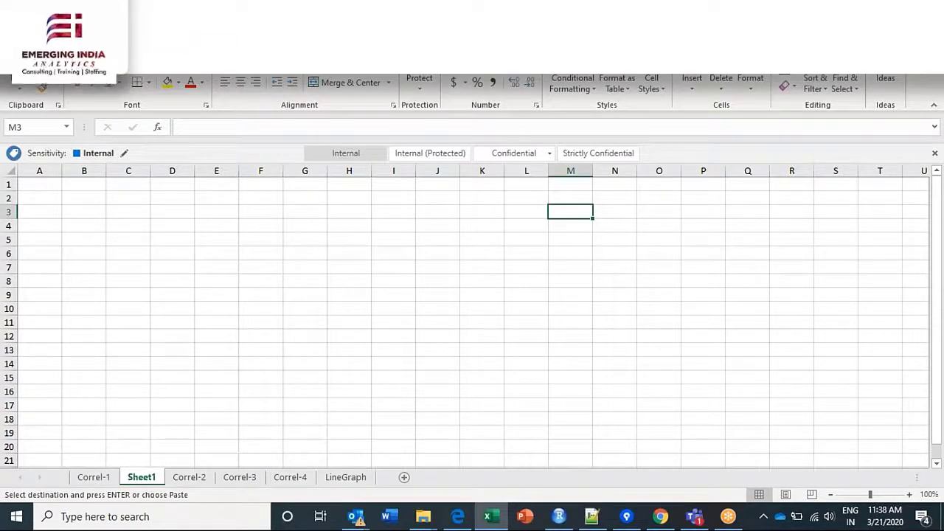
text(Var)
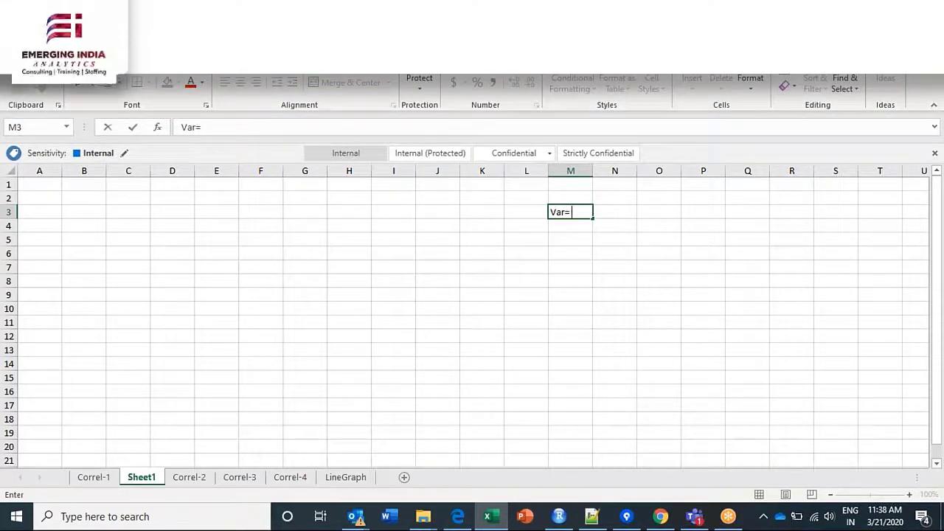
text(=)
key(Return)
click(570, 211)
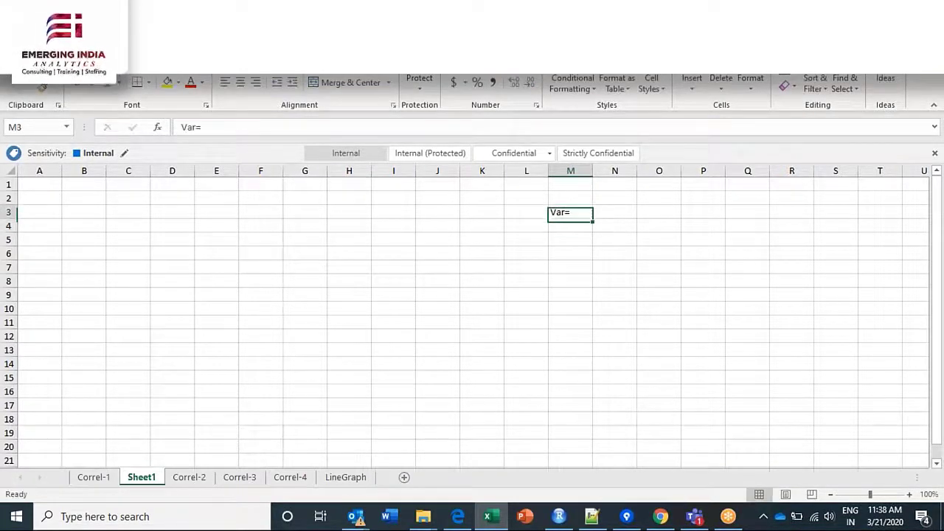
click(615, 212)
text(Sqa)
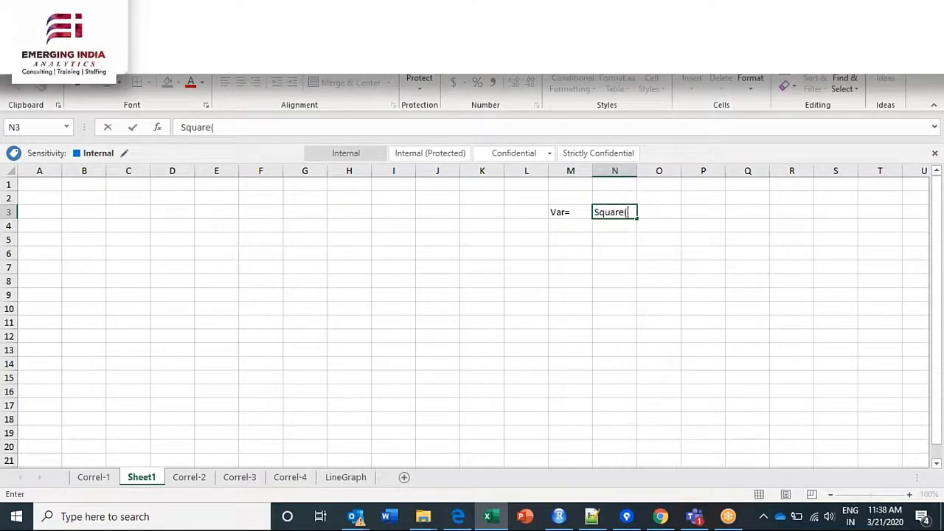
key(Return)
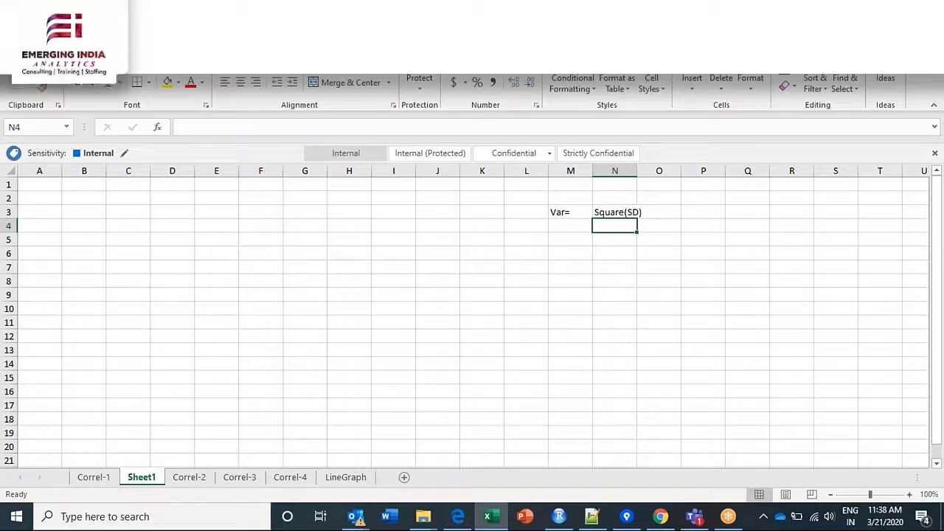
Enter the label CoVar in cell M5, below the variance note.
click(569, 226)
click(570, 239)
text(CoVar)
key(Tab)
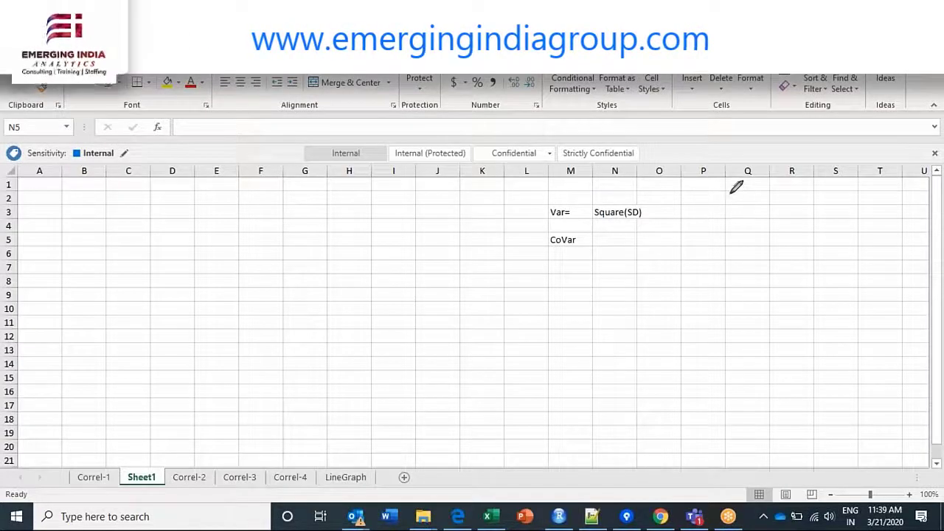
Handwrite the variance formula, the sum from i=1 to n of (xi − μ)² over n, beside the labels and circle the squared term.
drag(723, 192, 751, 229)
mouse_move(762, 189)
mouse_down()
mouse_move(773, 241)
mouse_move(765, 234)
mouse_move(787, 238)
mouse_move(849, 202)
mouse_move(860, 228)
mouse_up()
click(787, 231)
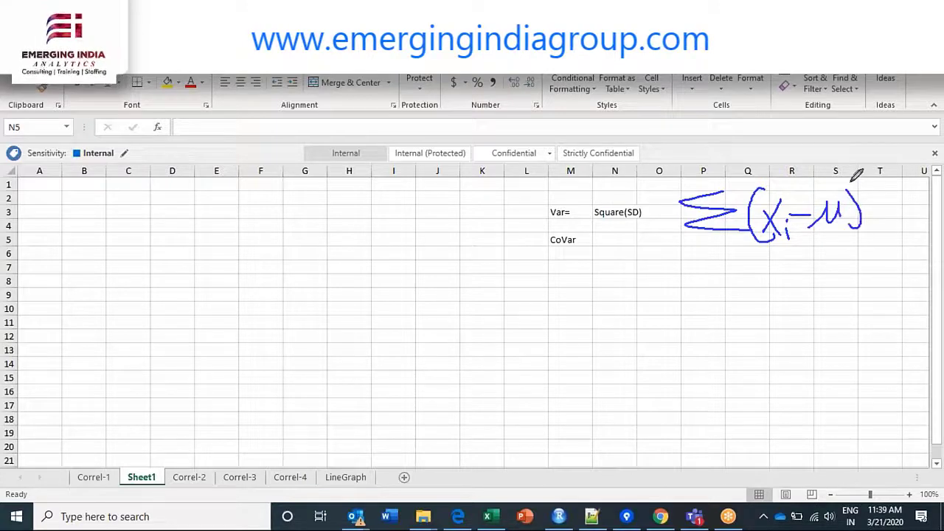
drag(853, 181, 876, 191)
mouse_move(691, 245)
mouse_down()
mouse_move(691, 255)
mouse_move(724, 246)
mouse_move(730, 255)
mouse_up()
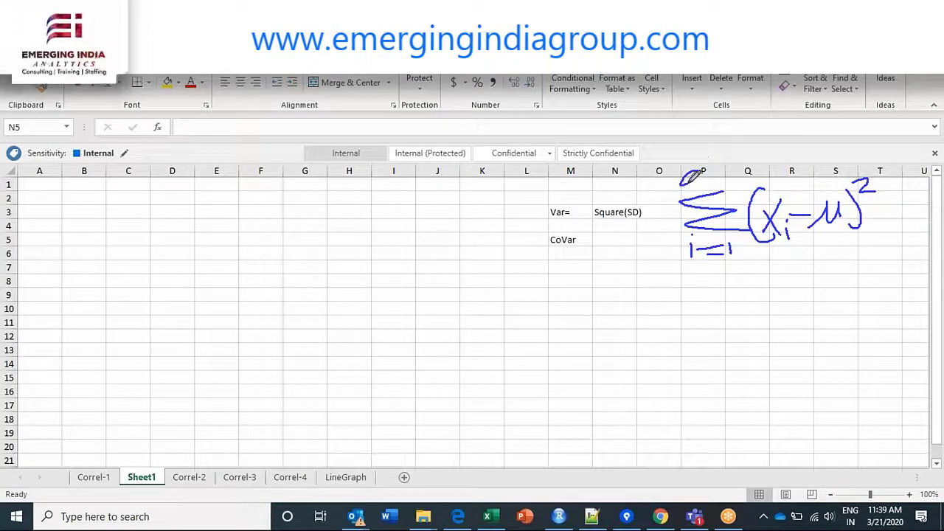
drag(693, 173, 710, 194)
drag(653, 262, 867, 249)
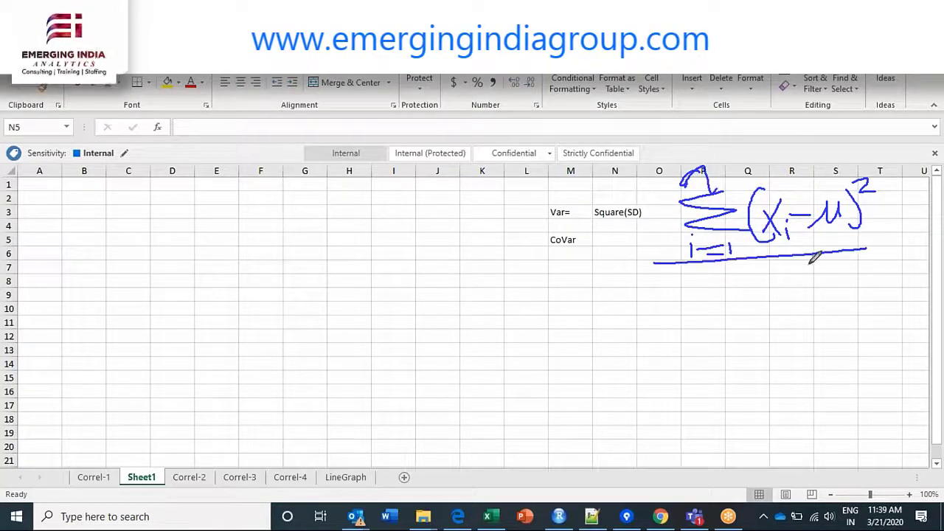
drag(783, 274, 803, 286)
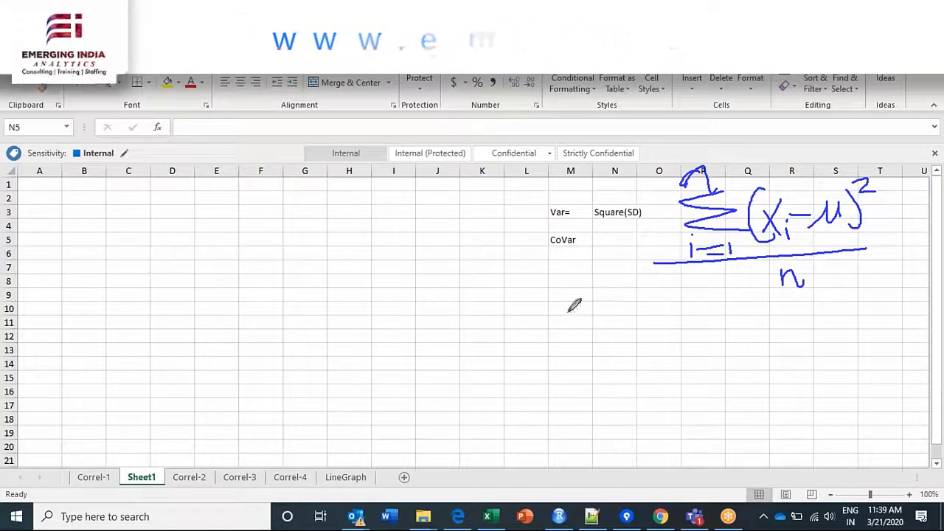
mouse_move(876, 175)
mouse_down()
mouse_move(772, 162)
mouse_move(738, 221)
mouse_move(819, 246)
mouse_move(902, 204)
mouse_move(891, 167)
mouse_up()
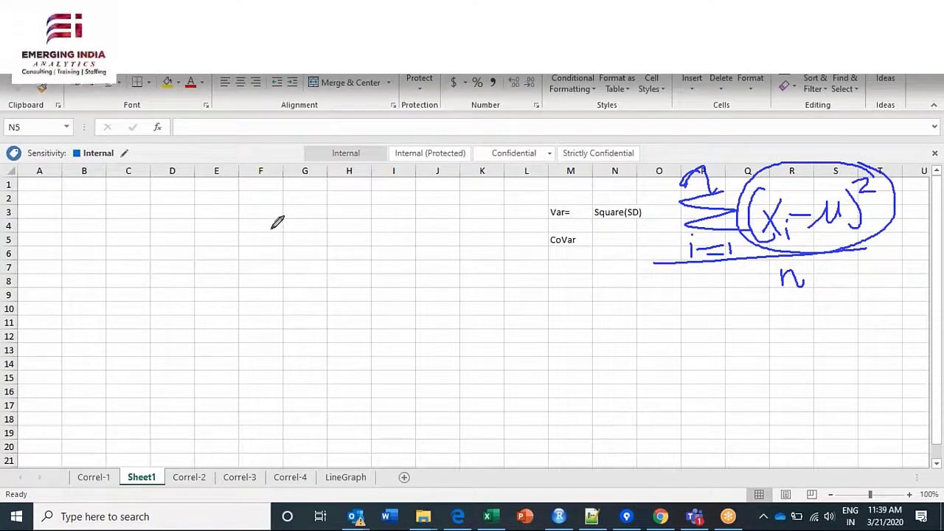
Enter the numbers 1 through 9 down cells B3 to B11.
click(74, 198)
click(41, 211)
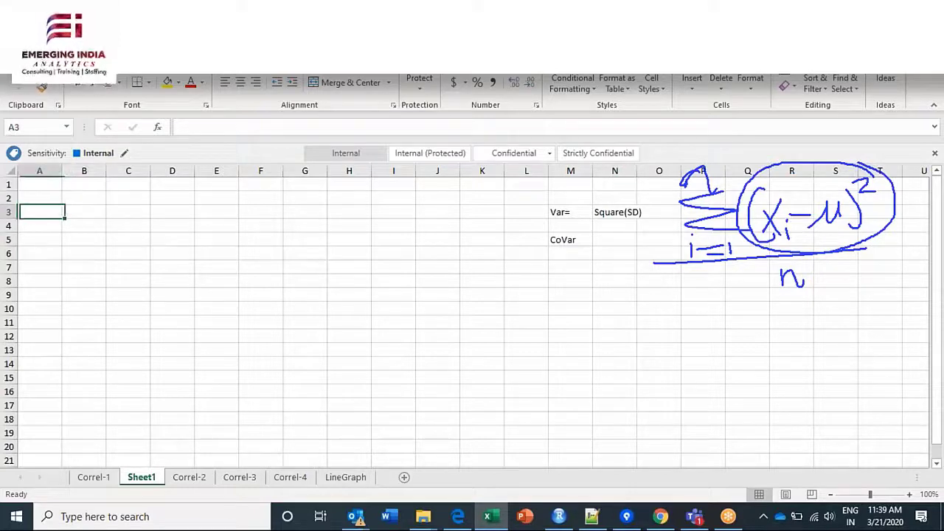
click(83, 211)
text(1)
key(Return)
text(2)
key(Return)
text(3)
key(Return)
text(4)
key(Return)
text(5)
key(Return)
text(6)
key(Return)
text(7)
key(Return)
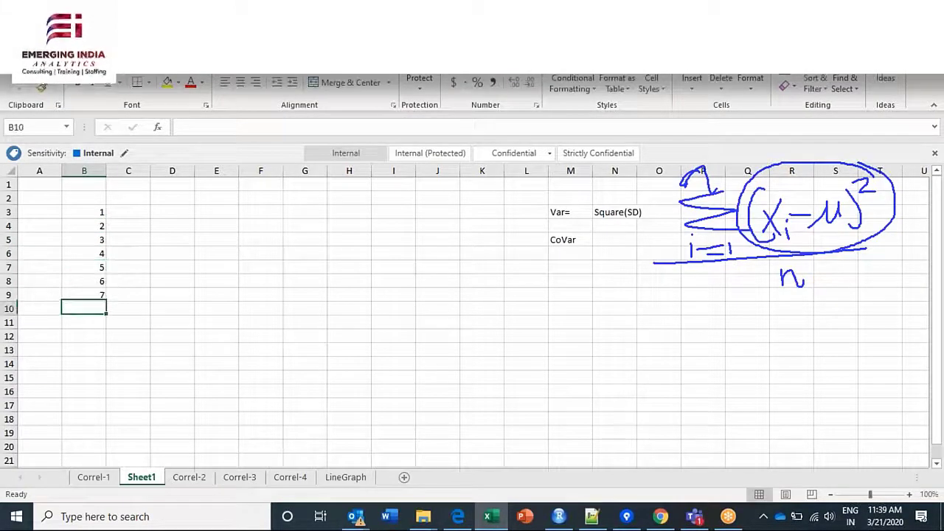
text(8)
key(Return)
text(9)
key(Return)
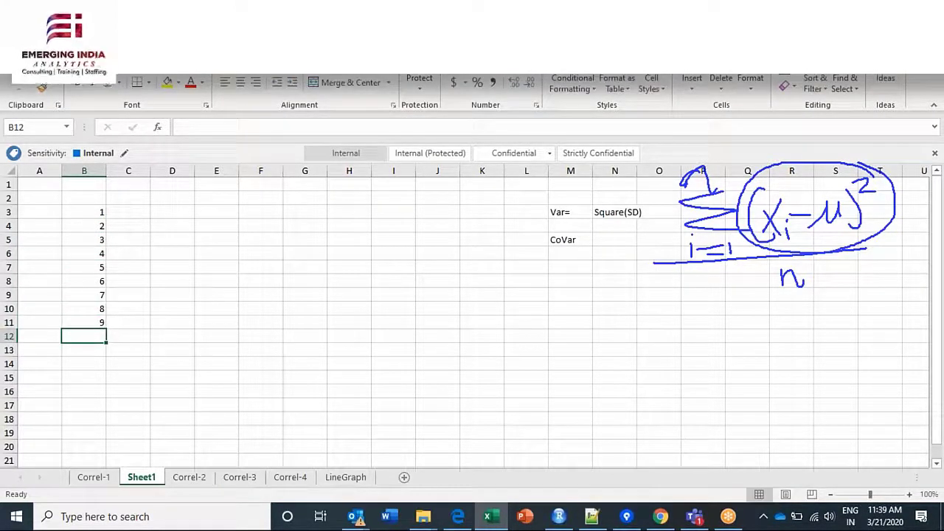
Try to calculate the mean in cell C13 with the formula =mean(B3:B11).
click(134, 352)
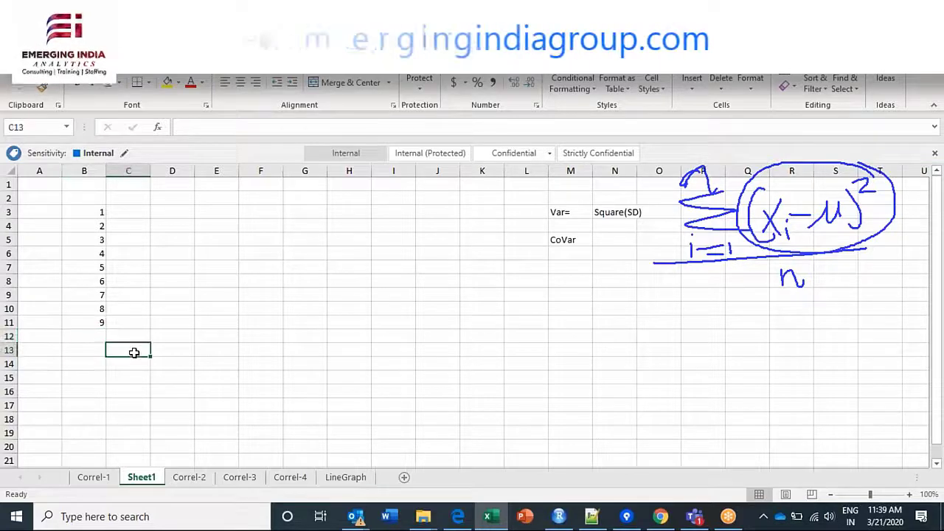
text(=mean()
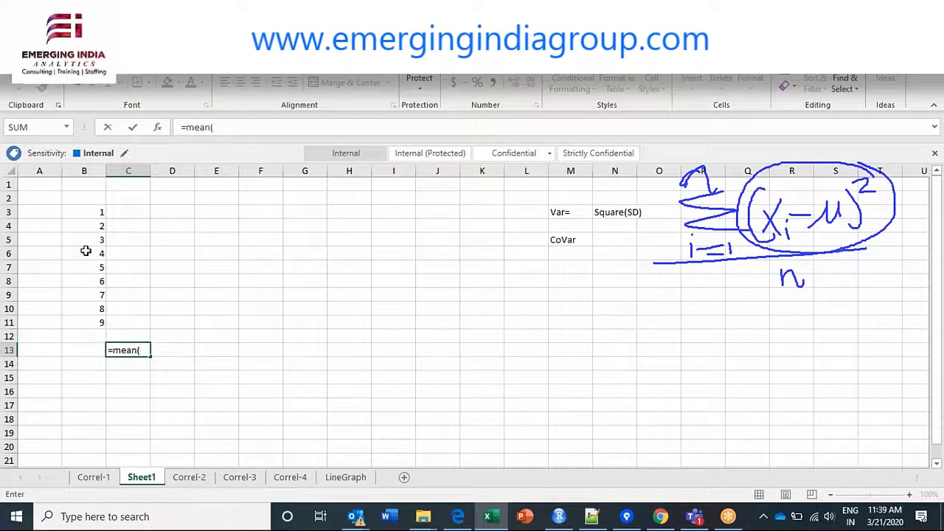
drag(84, 214, 78, 321)
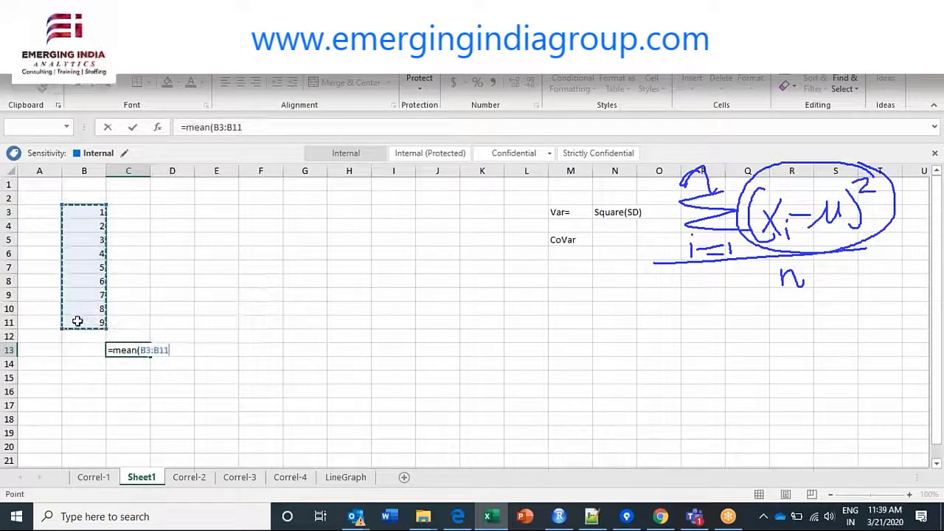
key(Return)
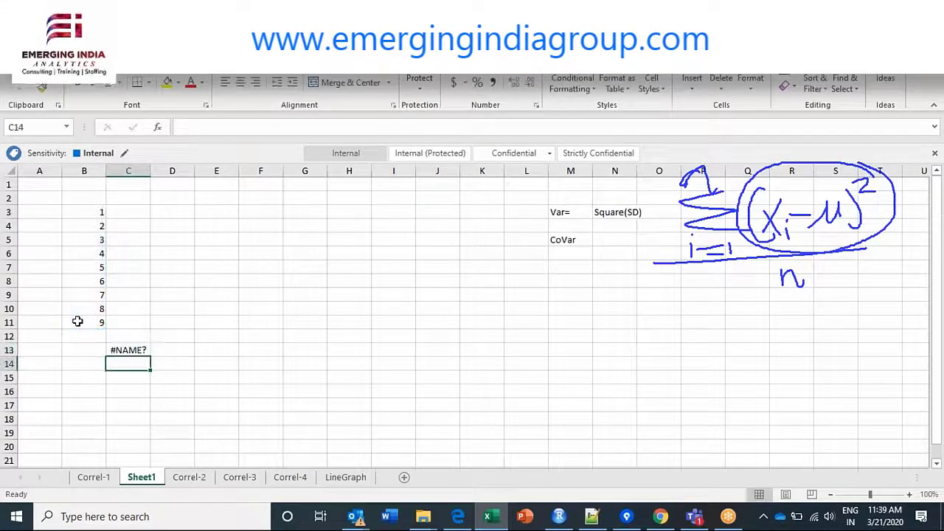
key(Up)
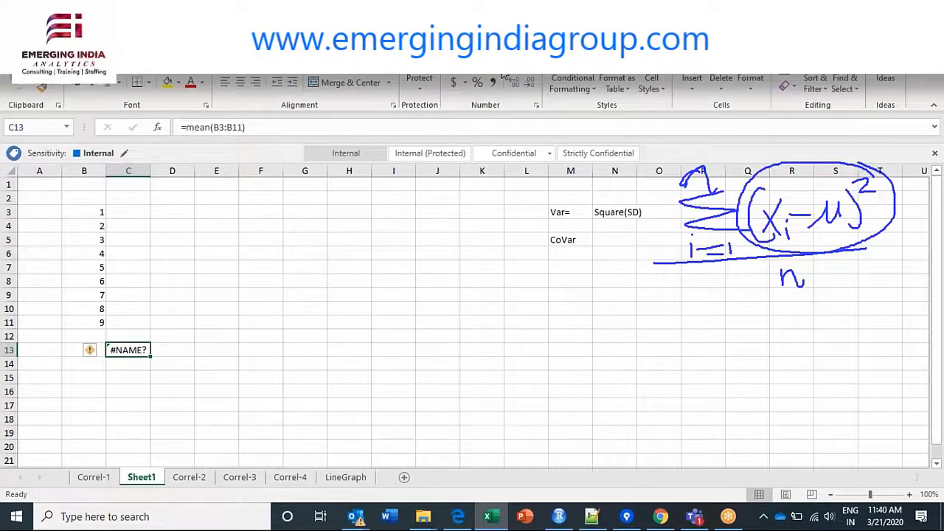
click(533, 66)
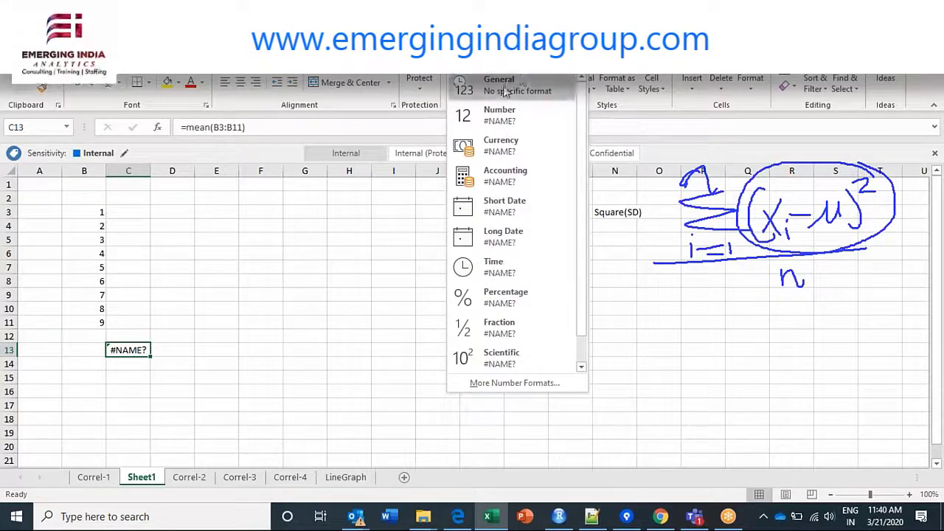
click(247, 326)
click(183, 362)
click(128, 350)
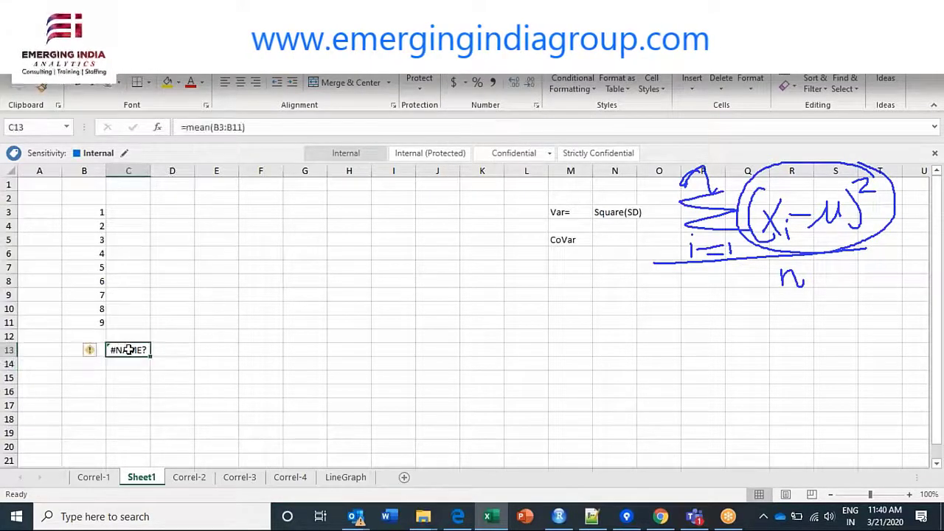
text(=av)
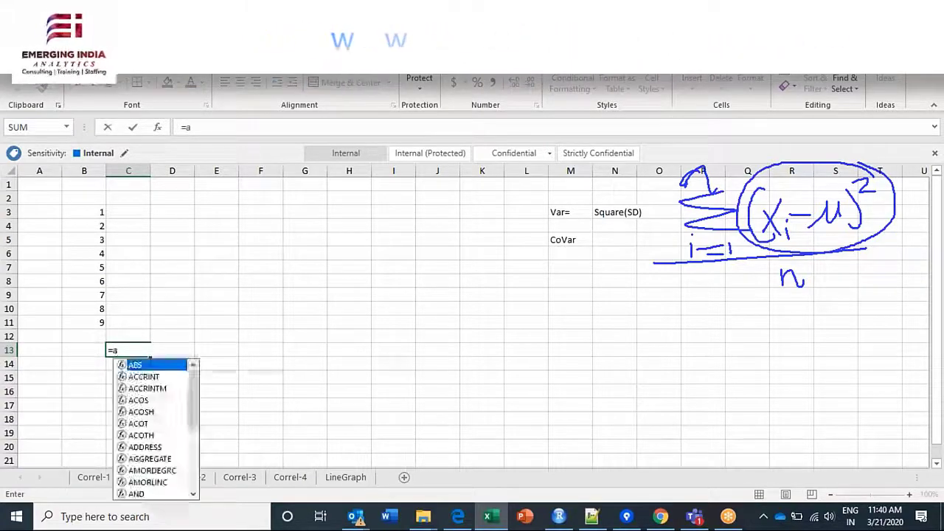
key(Down)
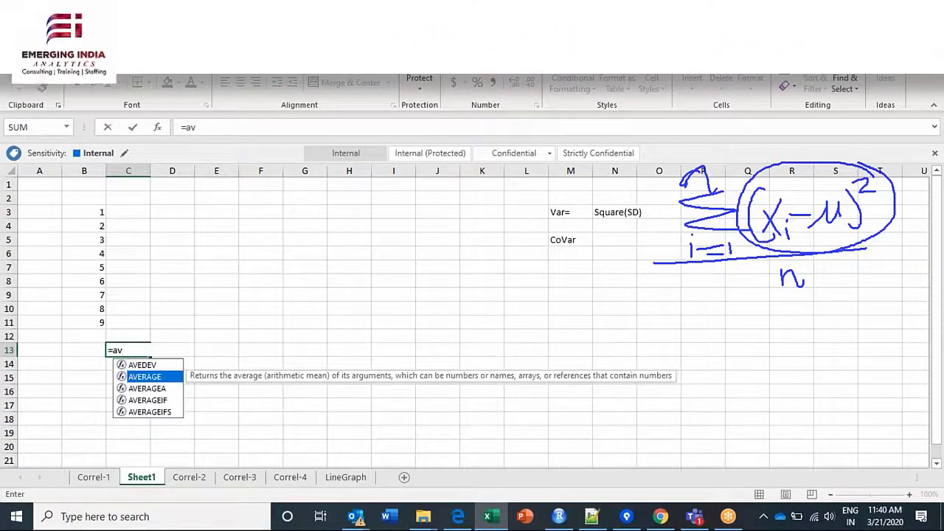
key(Return)
click(128, 349)
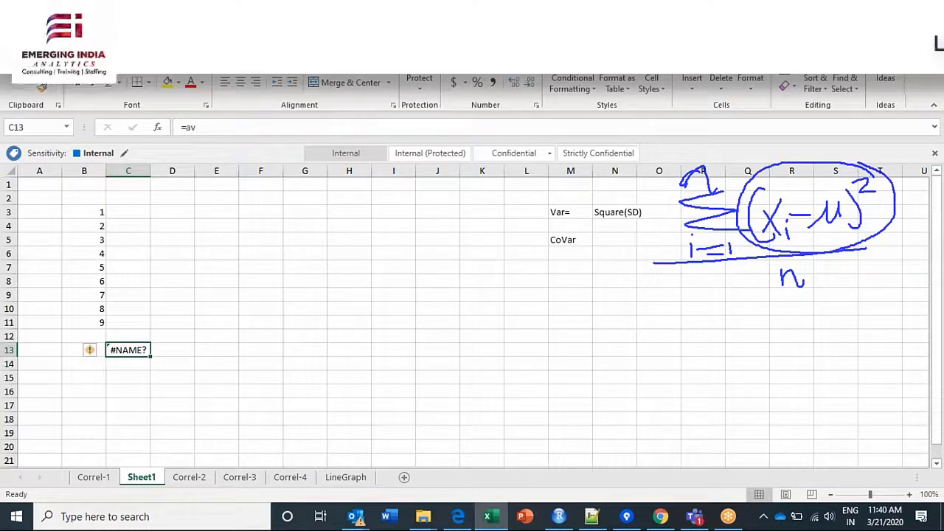
key(Delete)
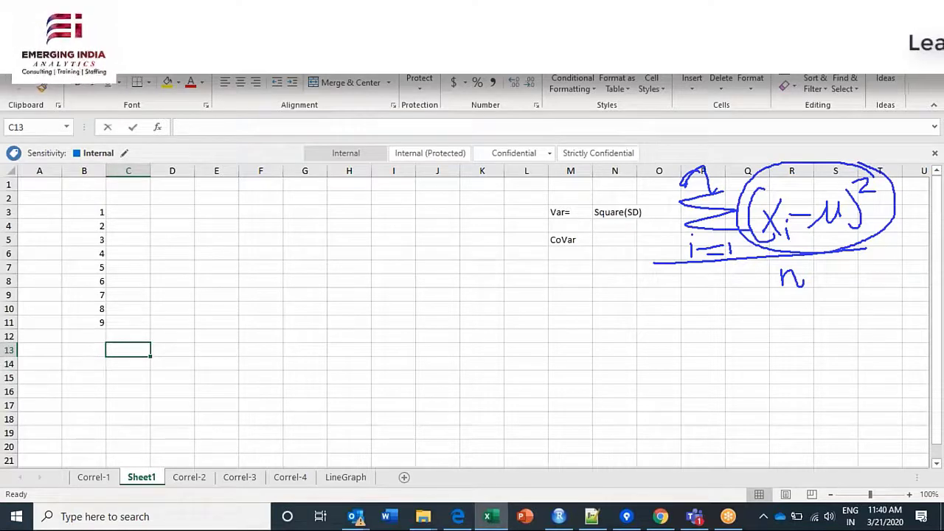
Calculate the average of B3:B11 in cell C13 with the AVERAGE function.
text(=average()
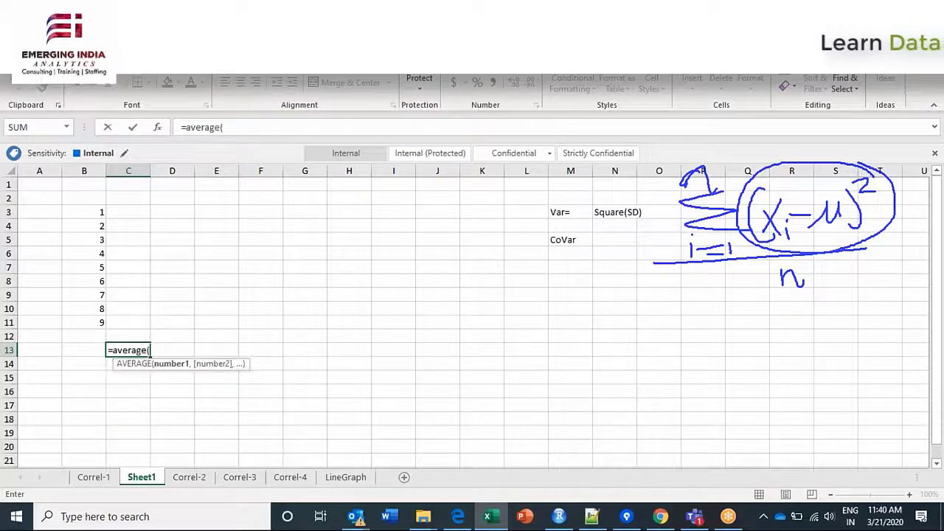
drag(87, 213, 74, 322)
key(Return)
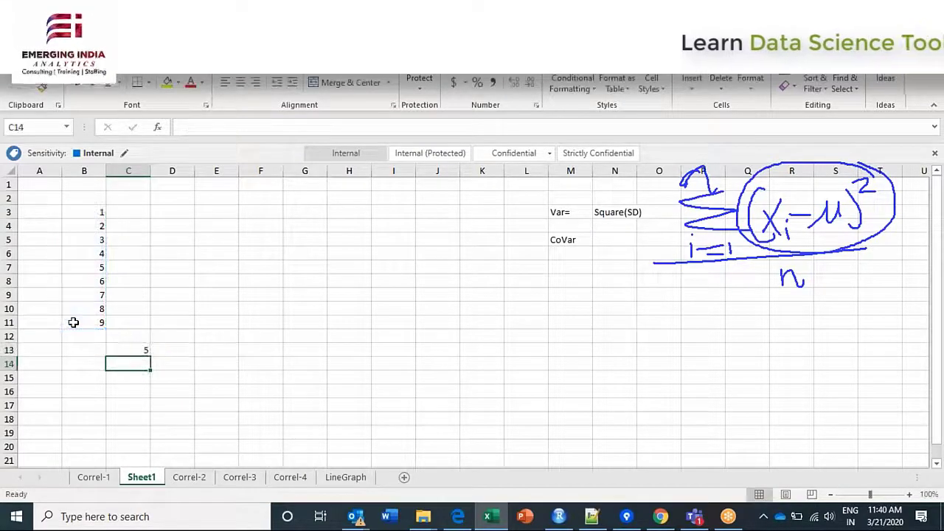
Add the column headers "data" in B2 and "data-mean" in C2 above the numbers.
key(Up)
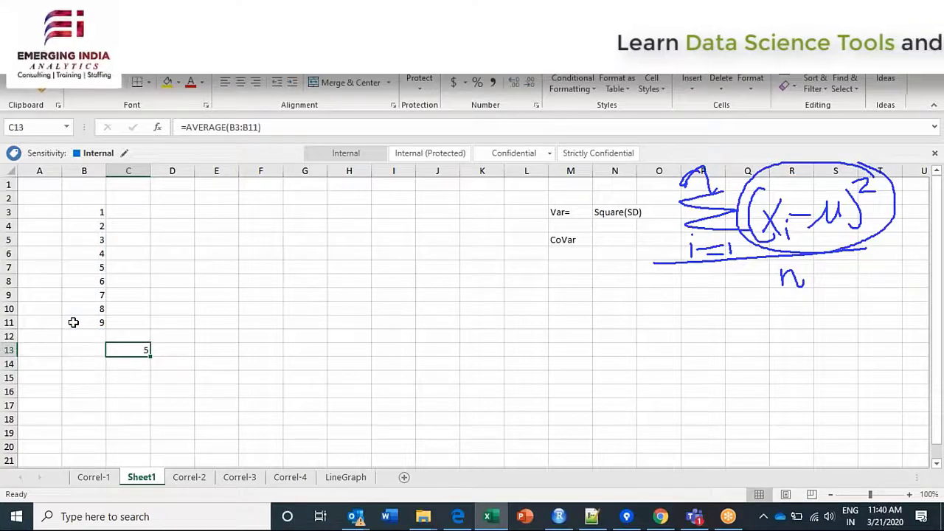
click(127, 213)
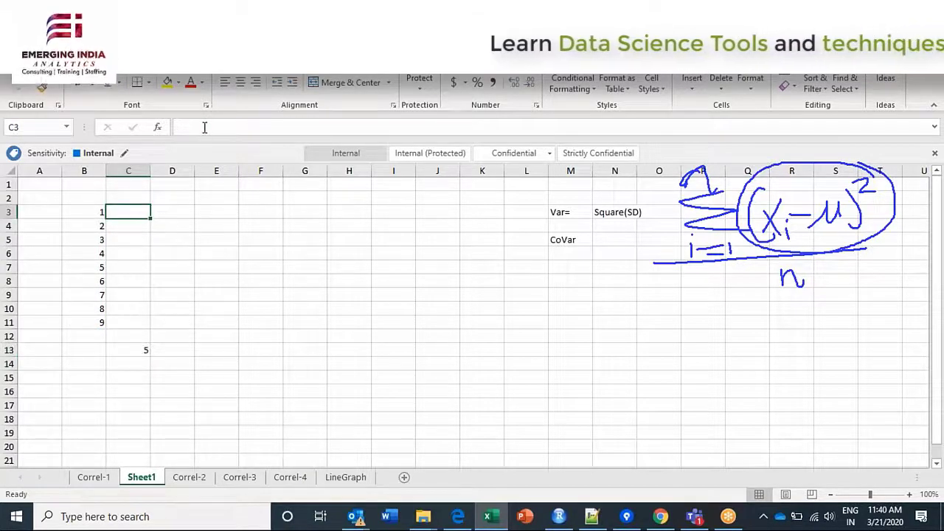
key(Up)
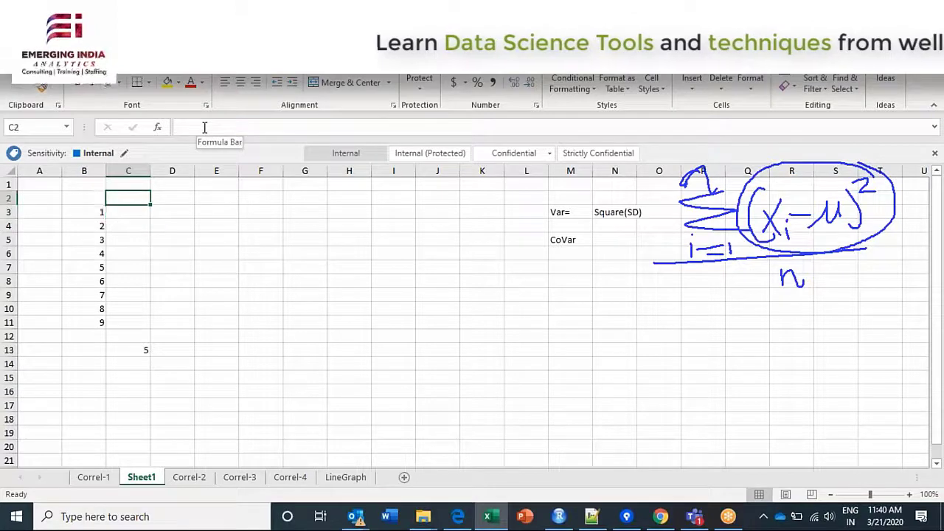
key(Left)
text(dat)
key(Right)
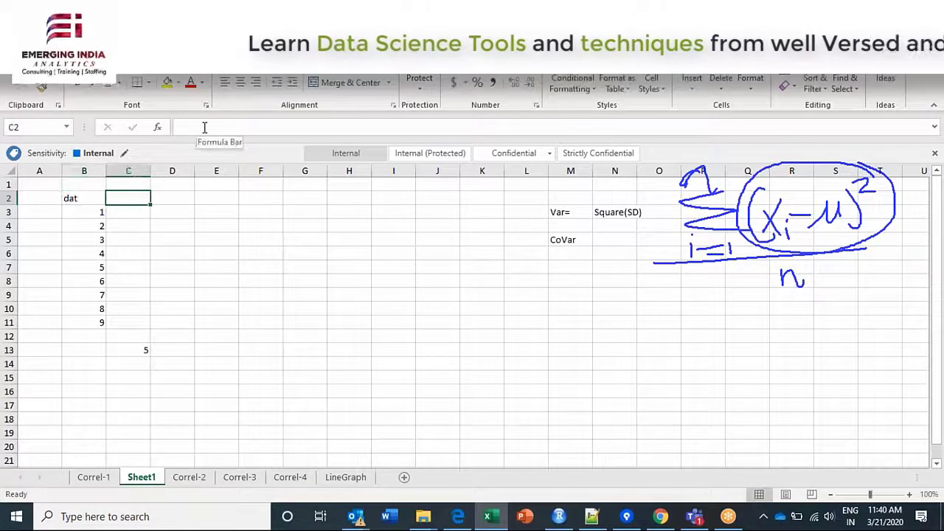
key(Left)
text(data)
key(Right)
text(dat)
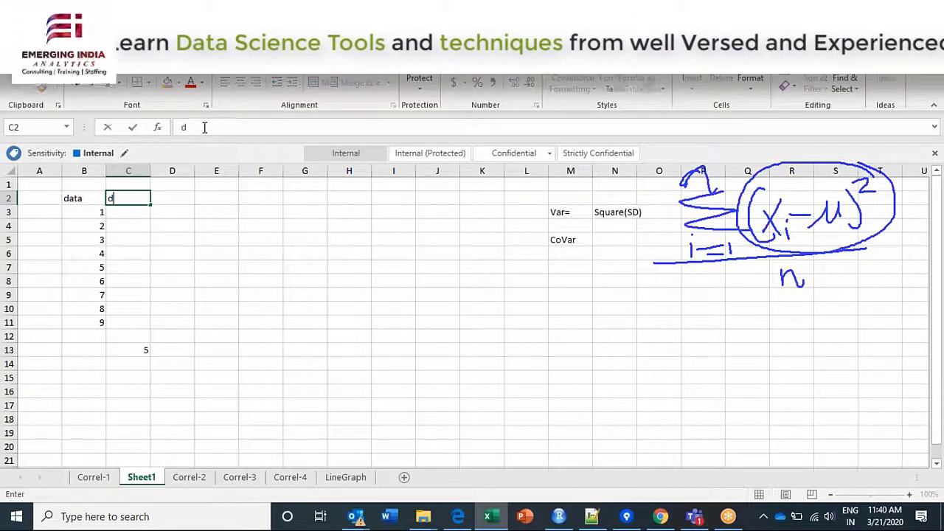
text(a-mean)
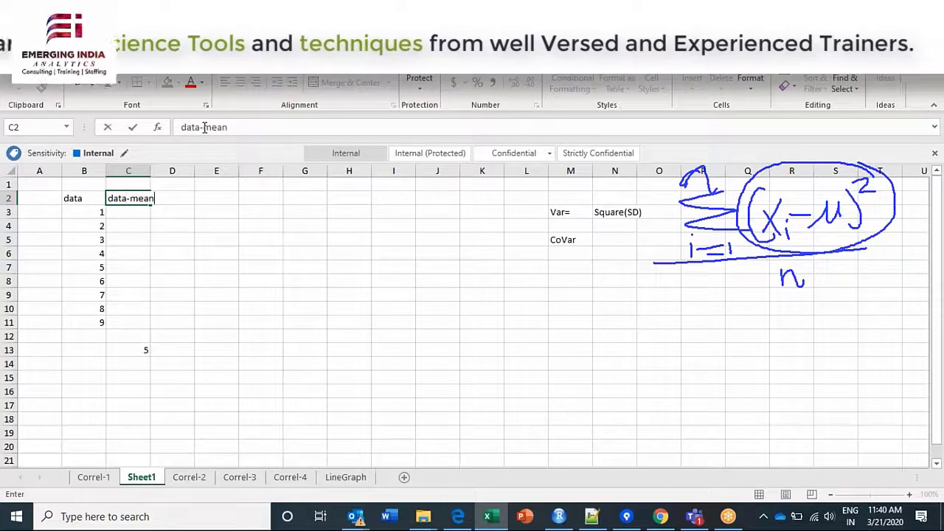
key(Return)
Calculate the first value's difference from the mean in cell C3 with the formula =B3-C13.
text(=)
key(Left)
text(-)
key(Down)
key(Down)
key(Down)
key(Down)
key(Down)
key(Down)
key(Down)
key(Down)
key(Down)
key(Down)
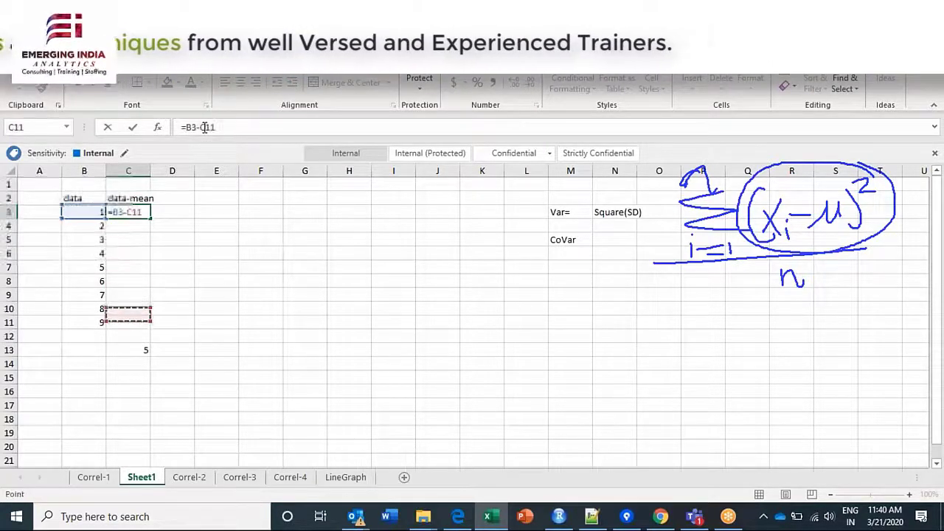
key(Return)
Label the average in C13 by entering "Mean" in cell B13.
key(Down)
key(Down)
key(Down)
key(Down)
key(Down)
key(Down)
key(Down)
key(Down)
key(Down)
key(Left)
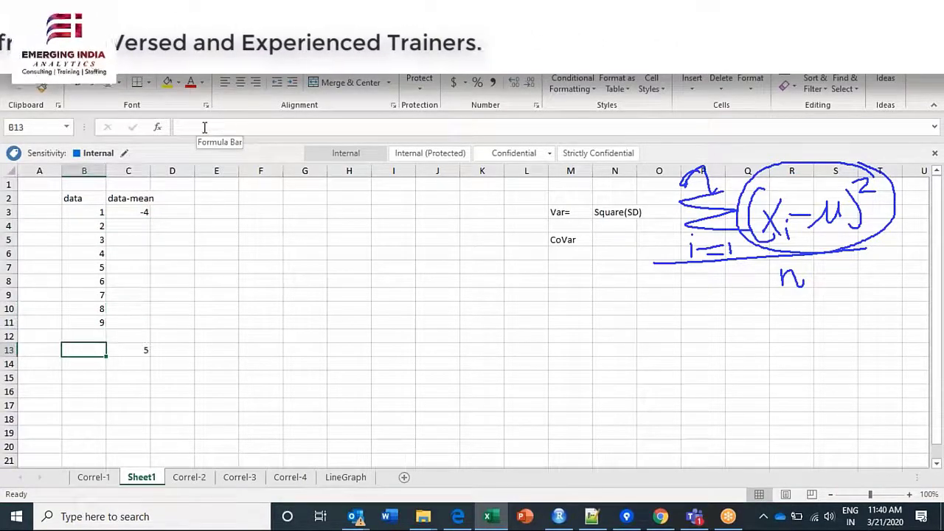
text(Mean)
key(Right)
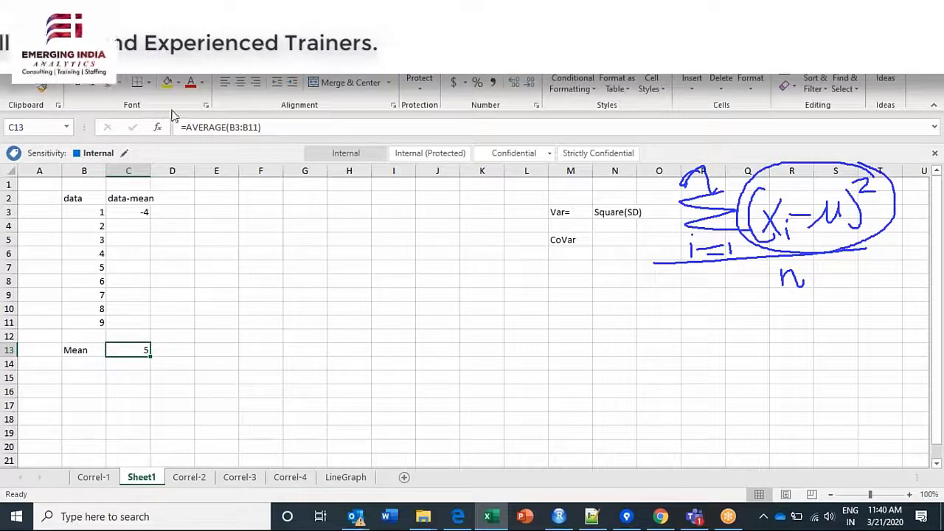
click(108, 214)
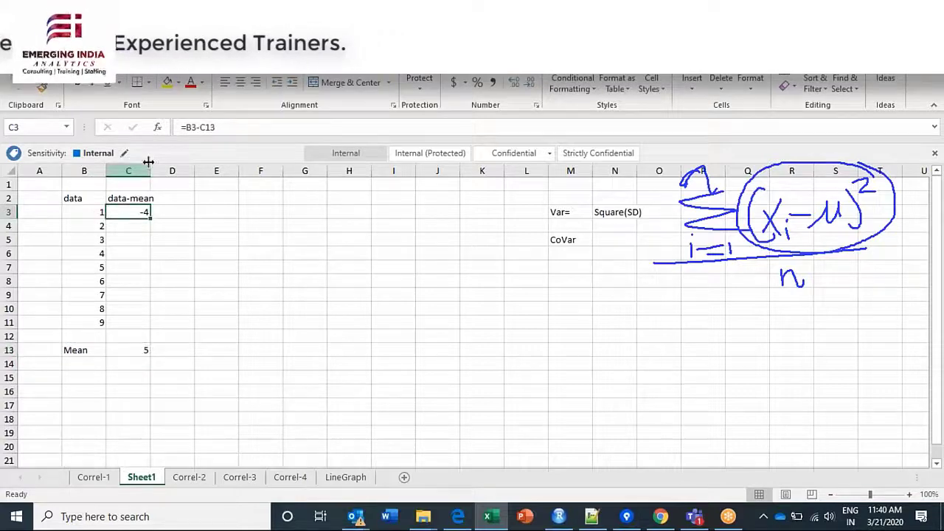
click(185, 126)
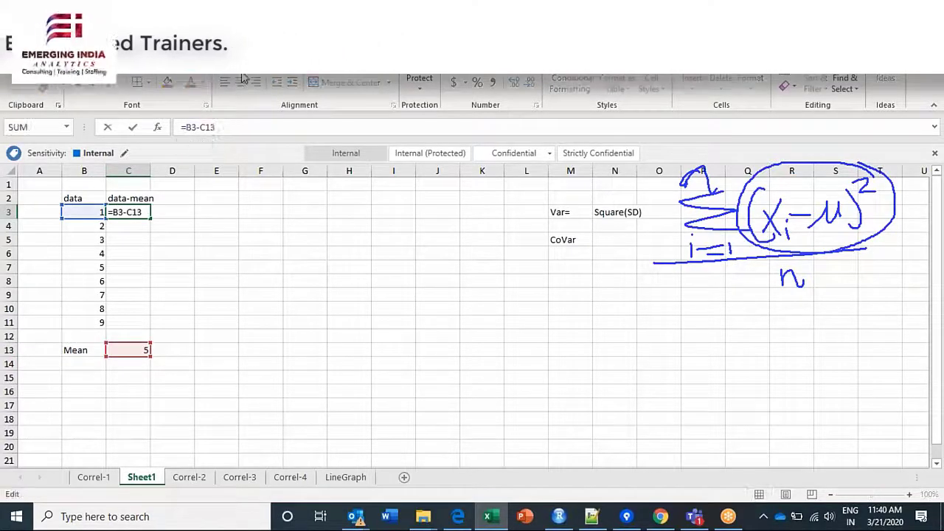
text(s)
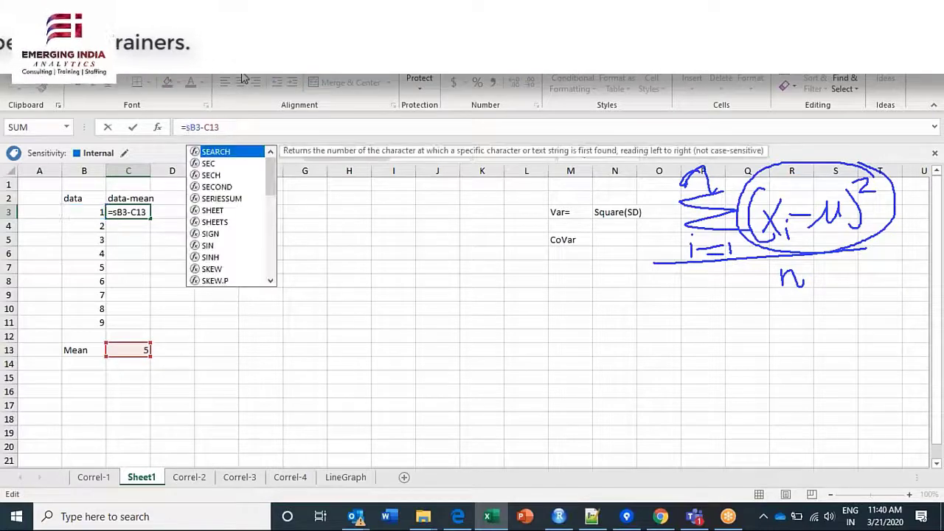
text(q)
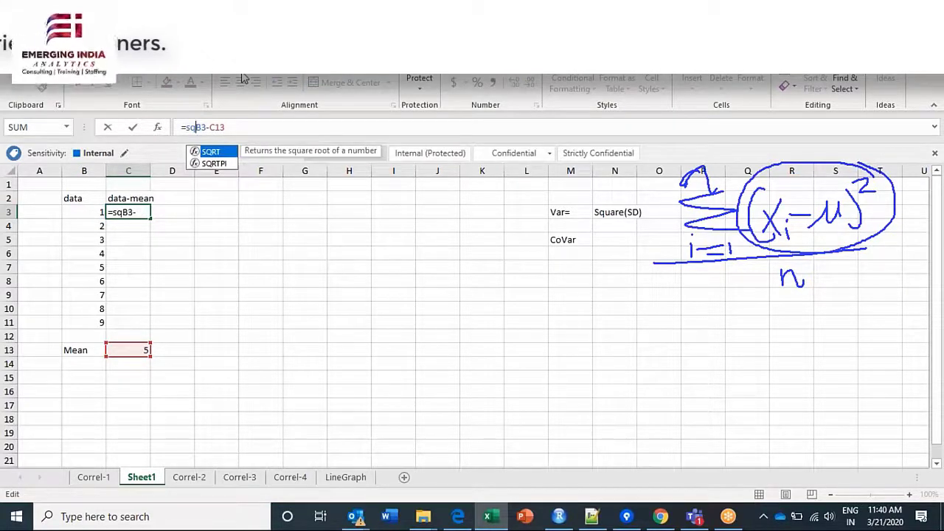
text(ua)
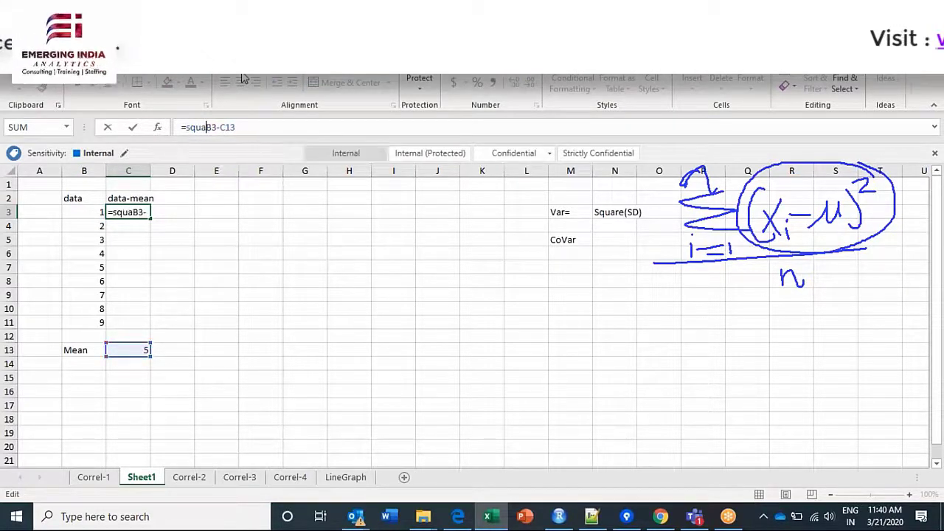
key(BackSpace)
key(BackSpace)
key(BackSpace)
key(BackSpace)
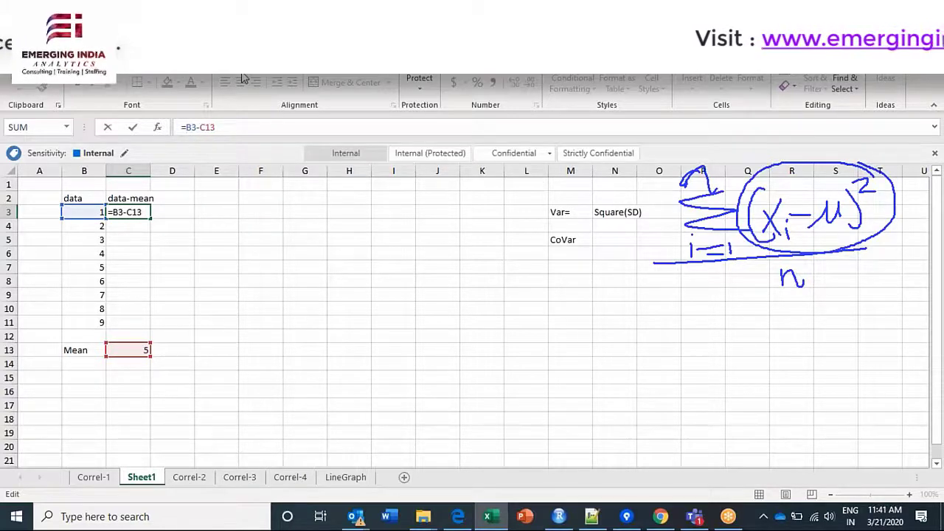
text(()
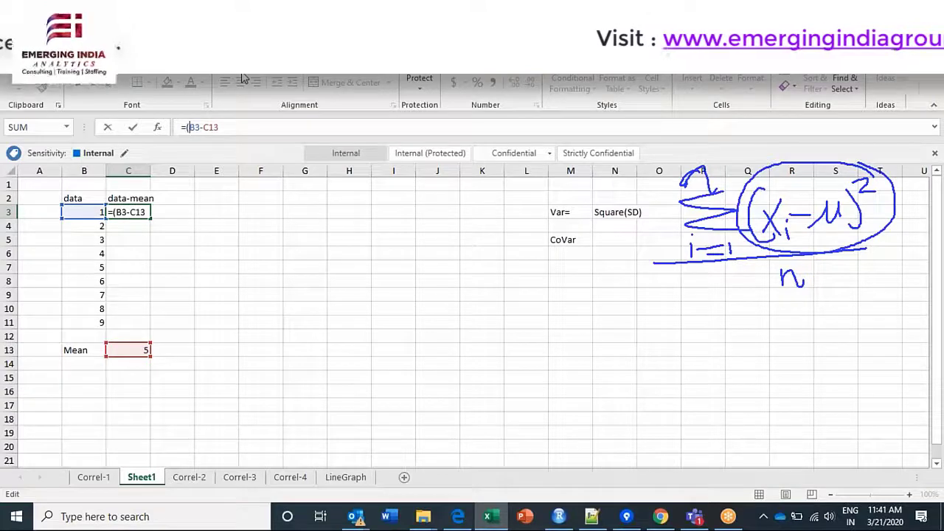
click(244, 127)
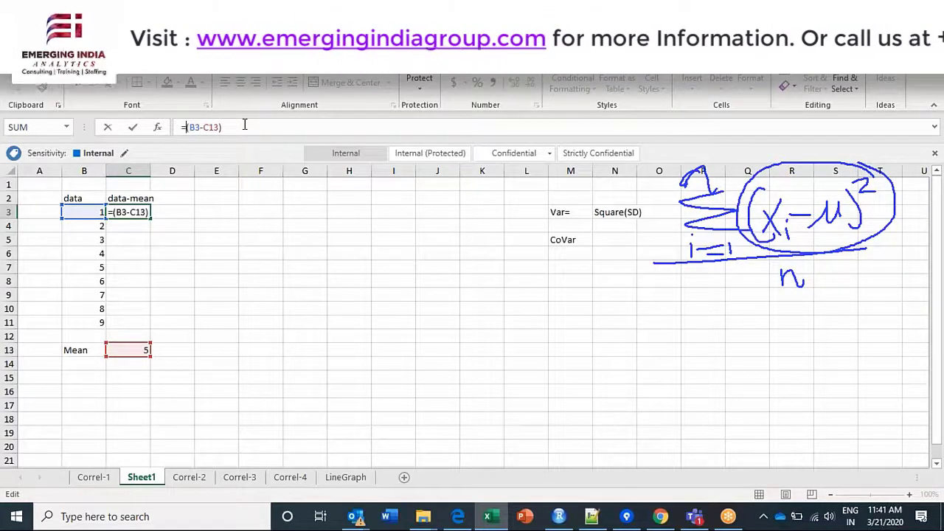
text(sq)
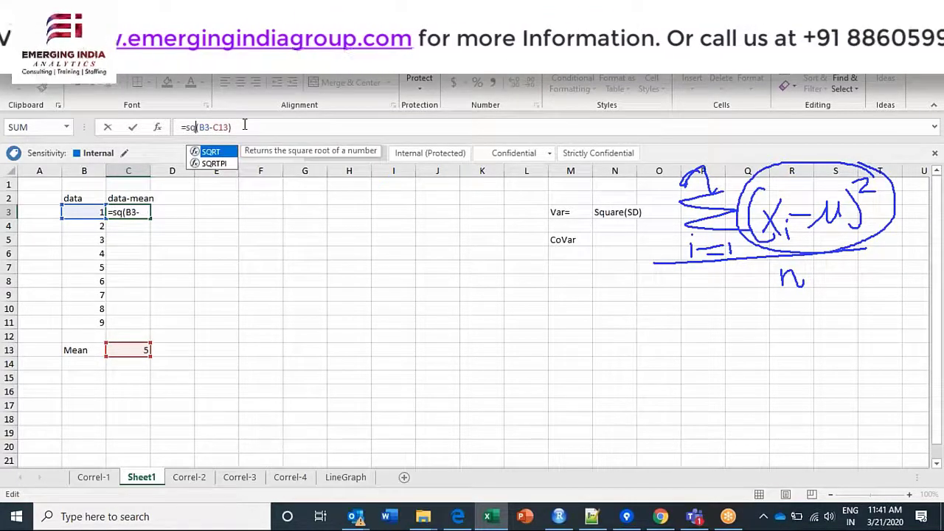
key(BackSpace)
key(BackSpace)
text(')
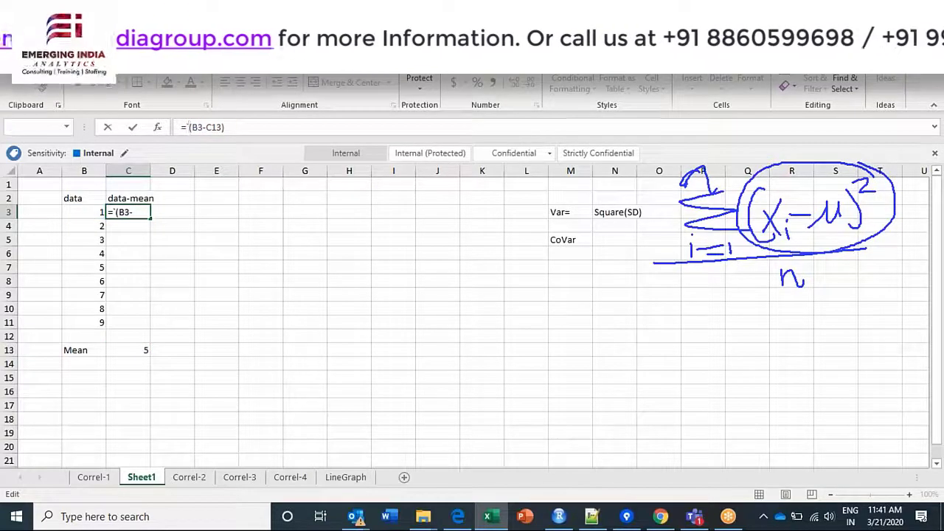
key(Return)
click(448, 330)
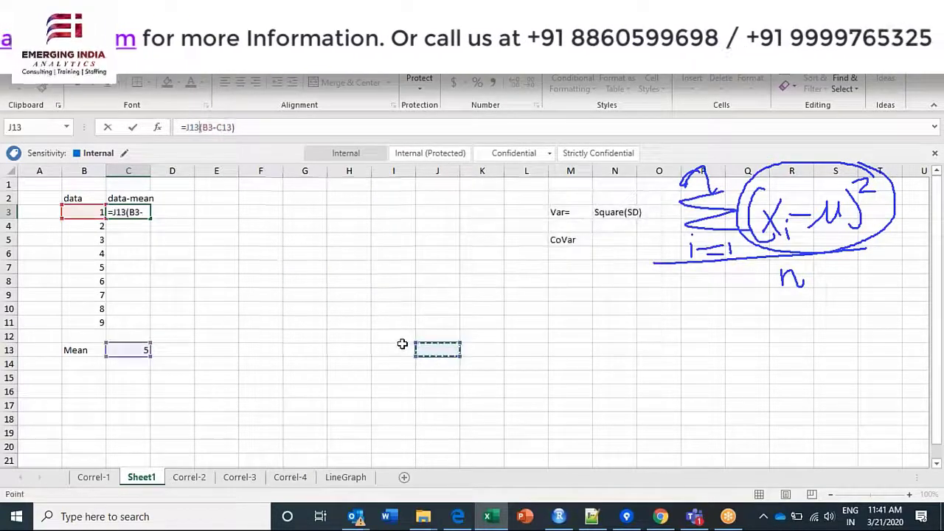
key(Escape)
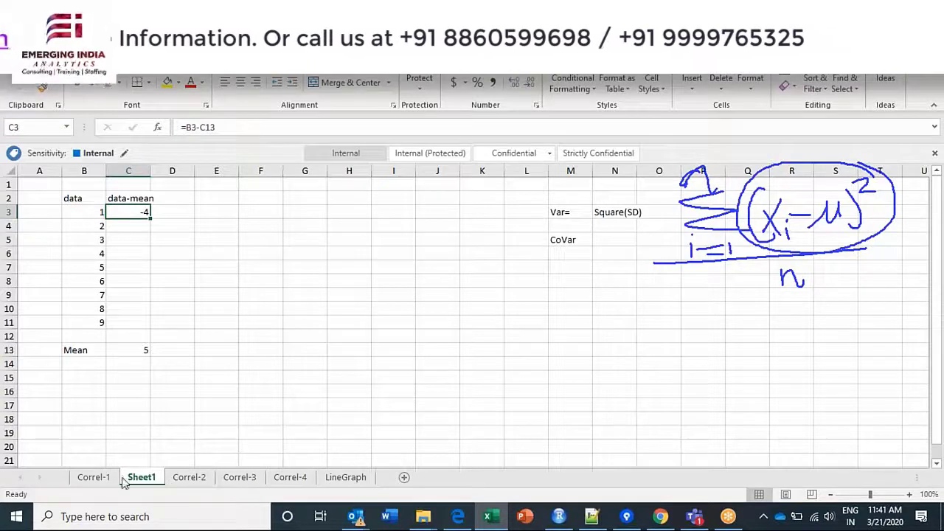
Check the difference and square formulas in B2 and C2 on the Correl-1 sheet.
click(103, 478)
click(124, 201)
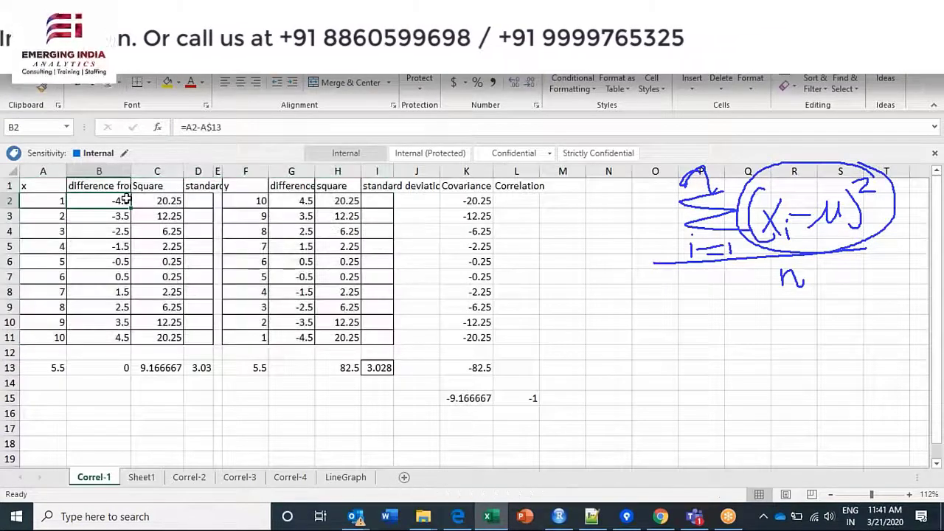
click(156, 200)
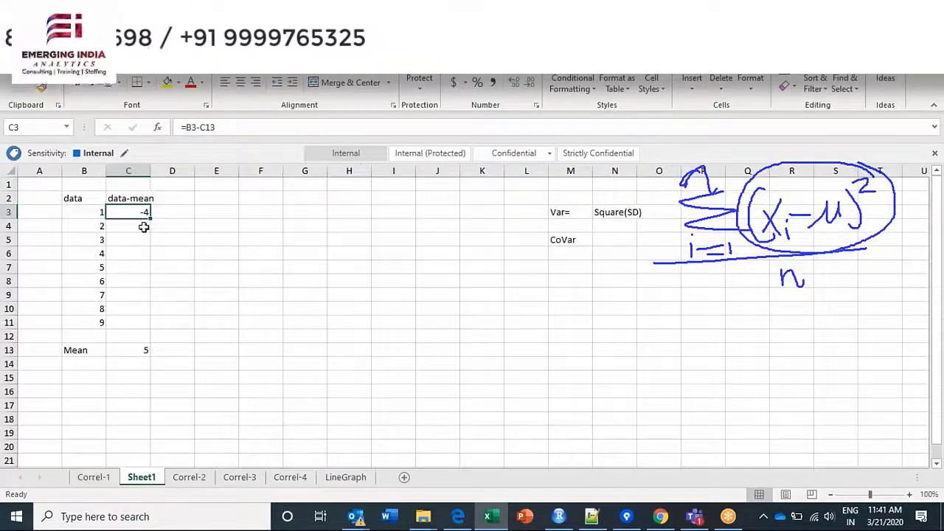
Fix the mean's row in the C3 formula as =B3-C$13 and fill it down through C11 on Sheet1.
drag(150, 217, 148, 325)
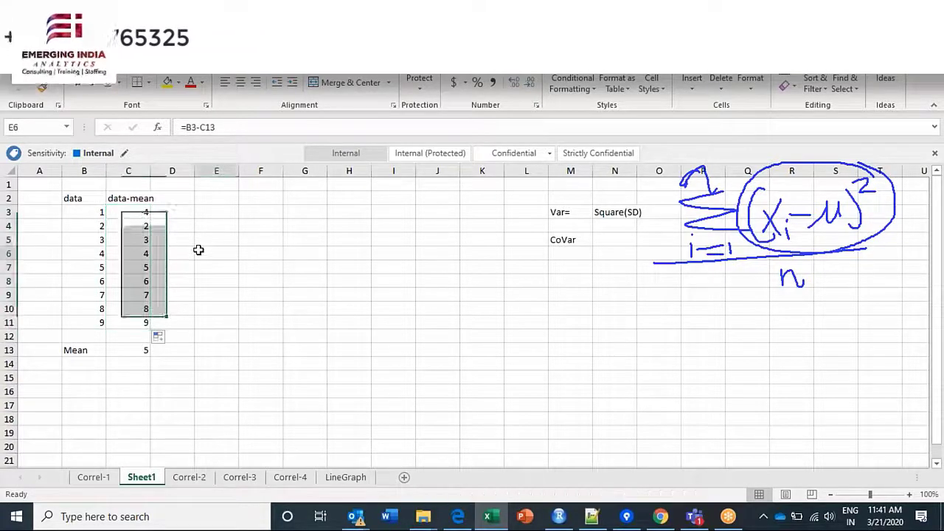
click(198, 252)
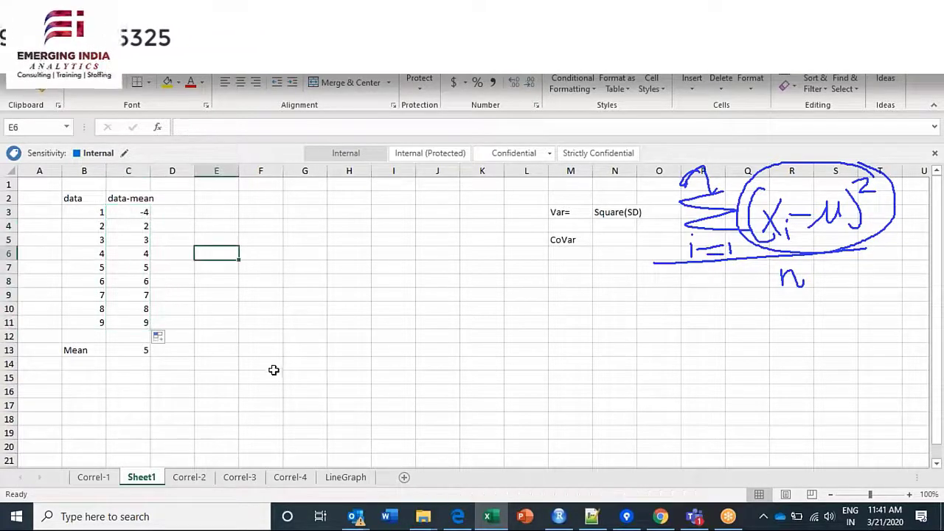
click(127, 218)
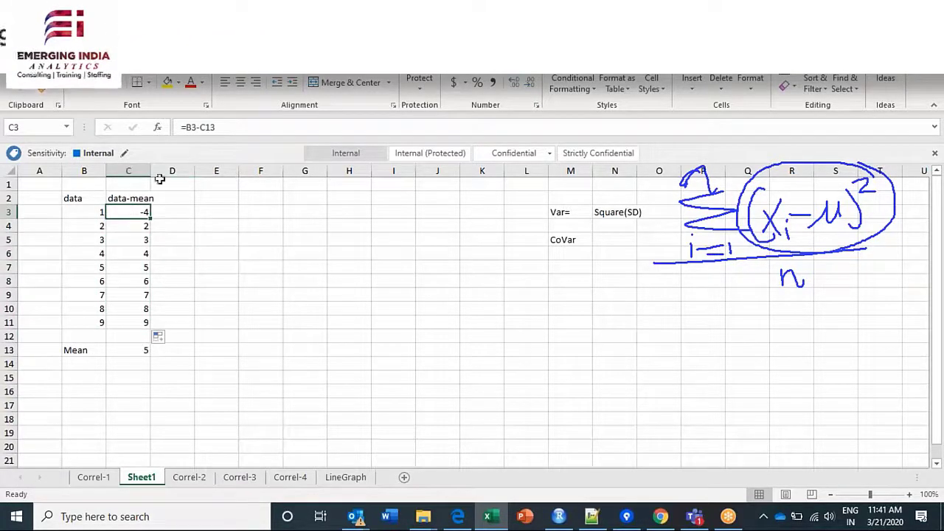
click(206, 127)
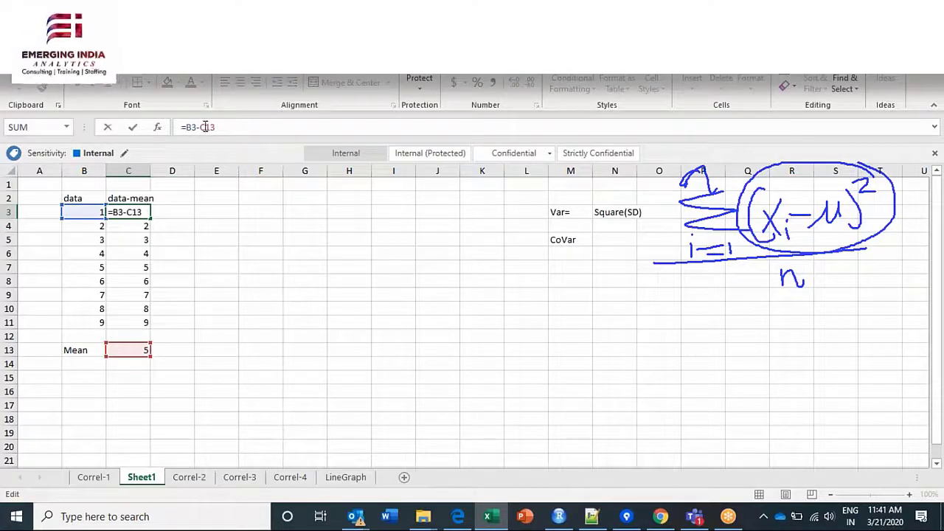
text($)
key(Return)
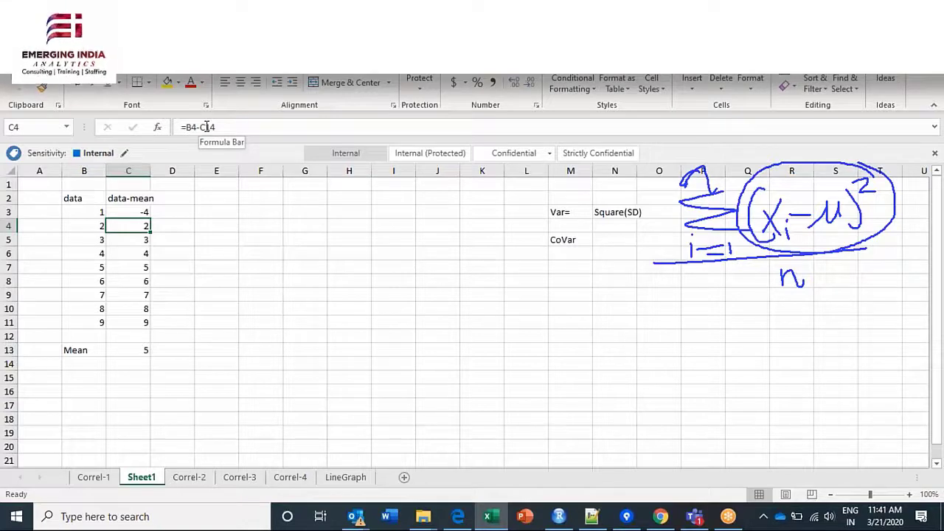
click(143, 211)
drag(150, 218, 151, 326)
click(177, 324)
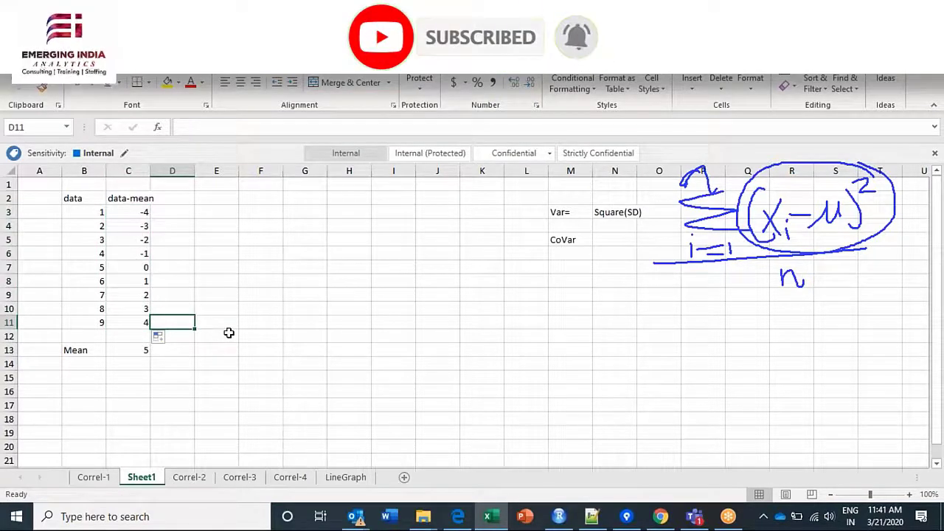
Add the column header "square" in cell D2.
click(172, 198)
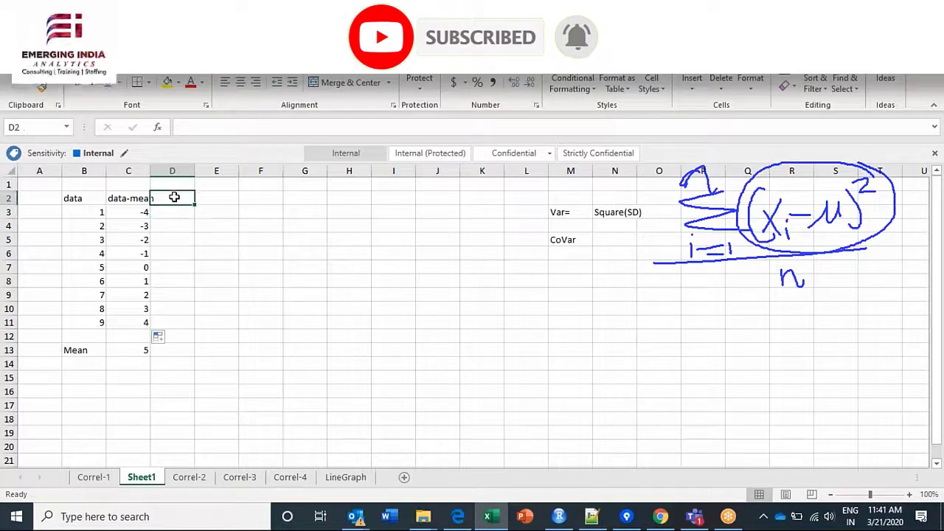
text(square)
key(Return)
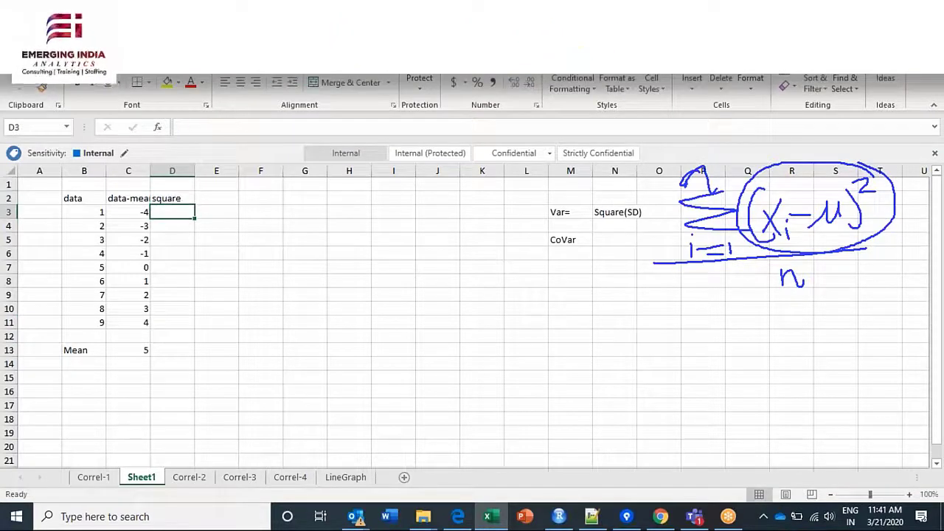
Square the difference in D3 with the formula =C3*C3 and fill it down through D11.
text(=)
key(Down)
key(Up)
key(Left)
text(*)
key(Left)
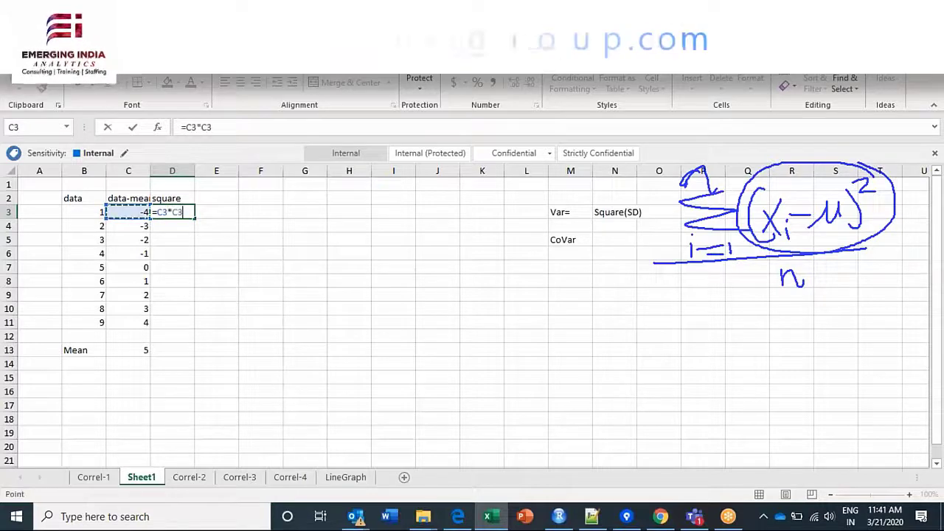
key(Return)
click(174, 212)
drag(195, 219, 189, 329)
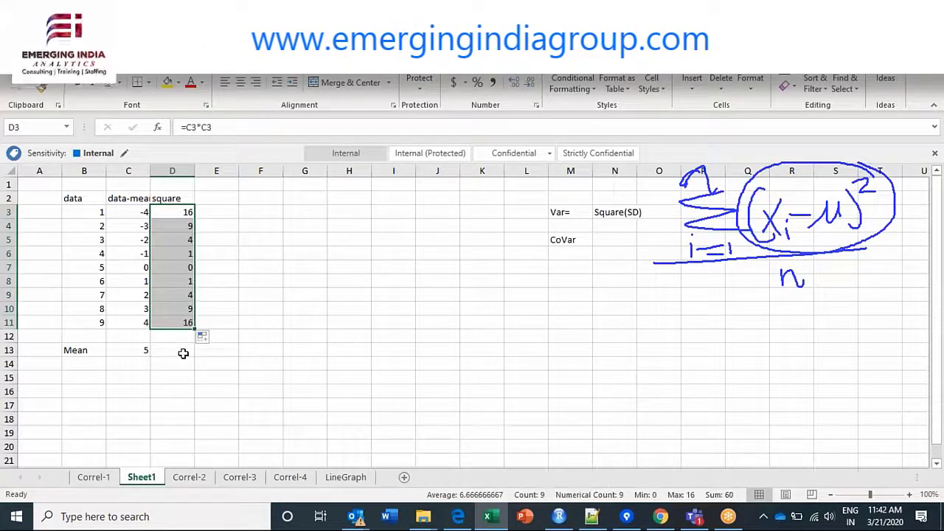
click(182, 349)
text(=)
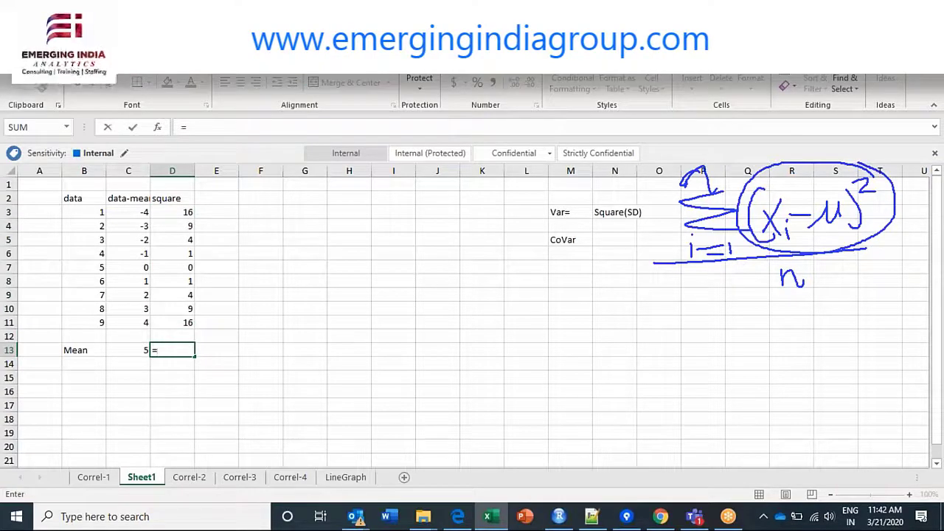
key(Escape)
Copy the average formula from C13 across into cell D13 under the square column.
click(131, 349)
drag(150, 356, 191, 356)
click(176, 352)
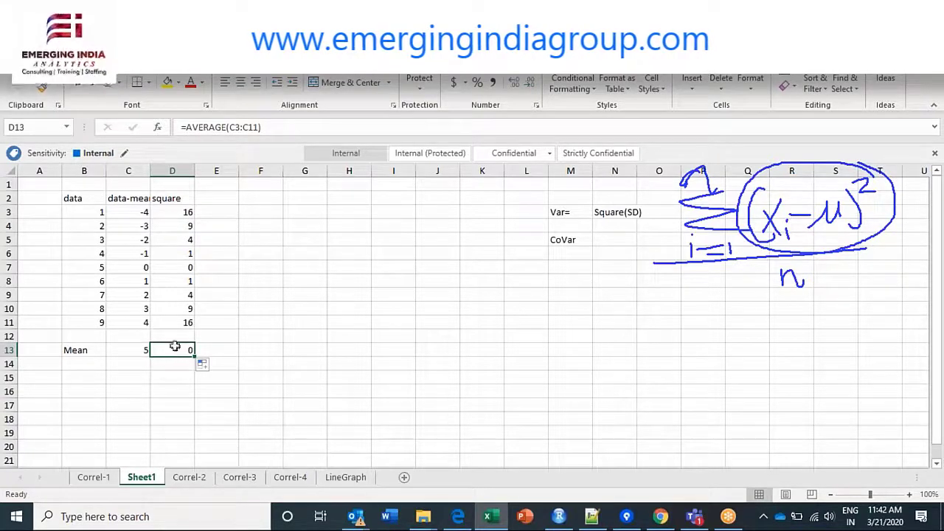
Correct the average formula in D13 to cover the squared values, as =AVERAGE(D3:D11).
click(124, 351)
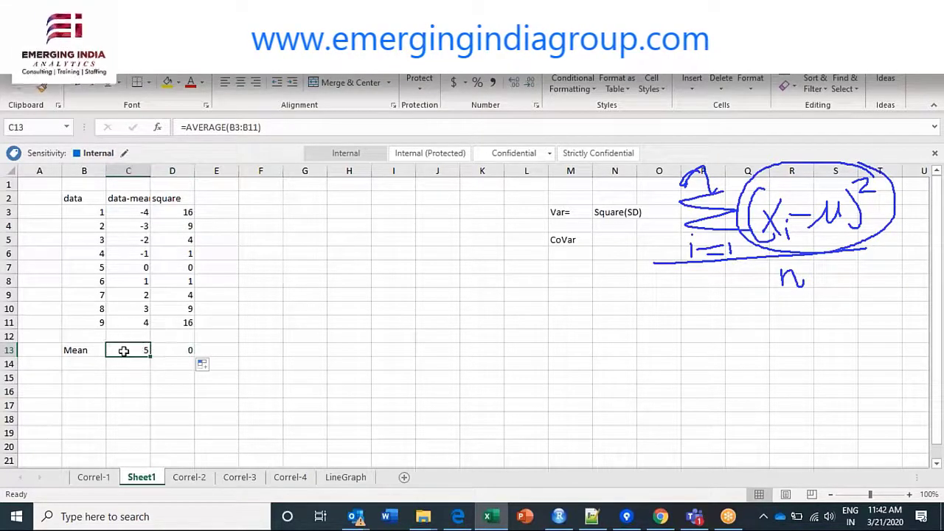
click(120, 376)
click(171, 348)
click(234, 127)
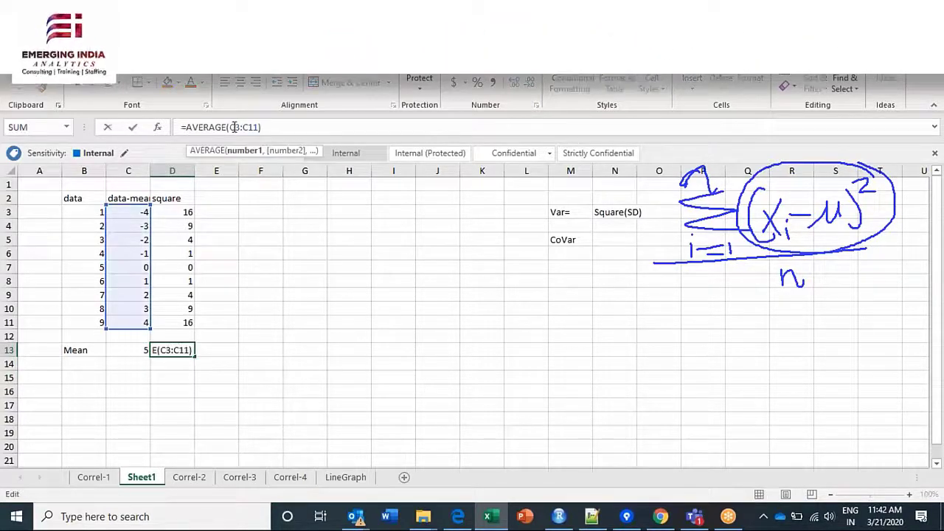
key(BackSpace)
text(D)
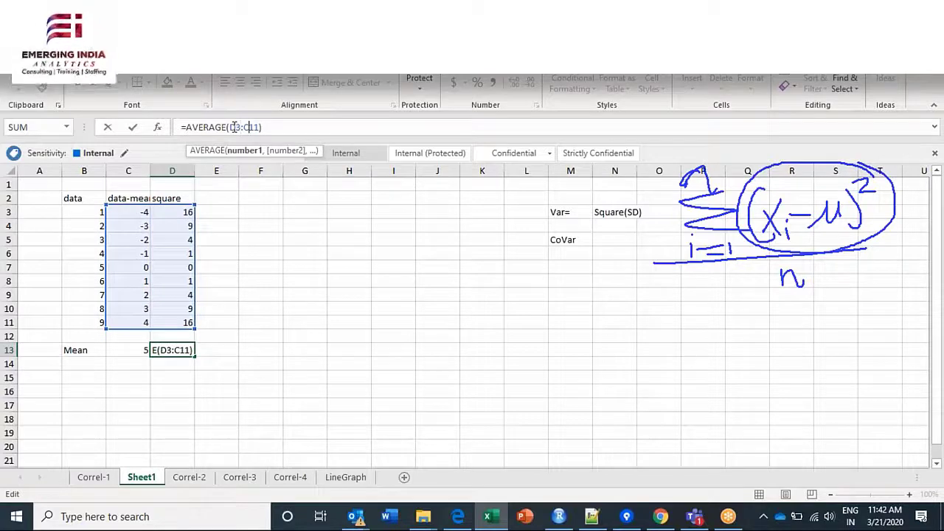
key(BackSpace)
text(D)
key(Return)
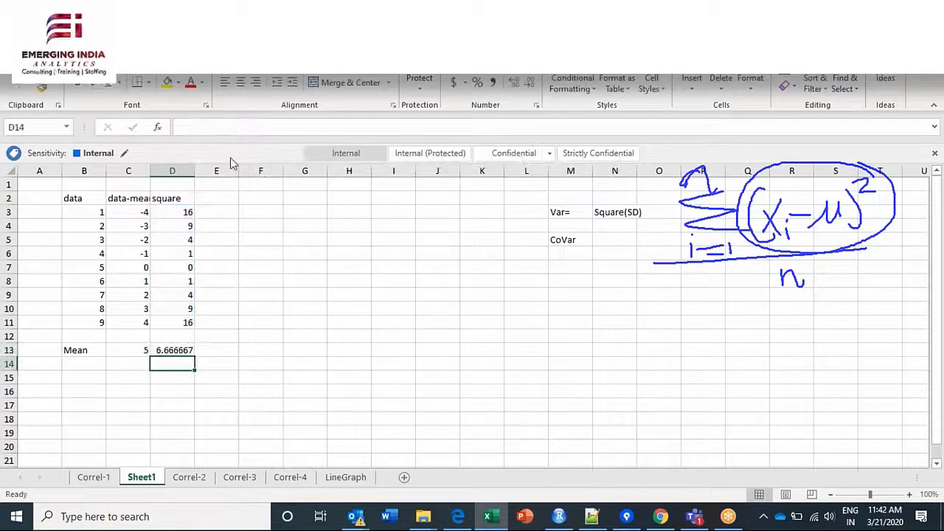
click(158, 350)
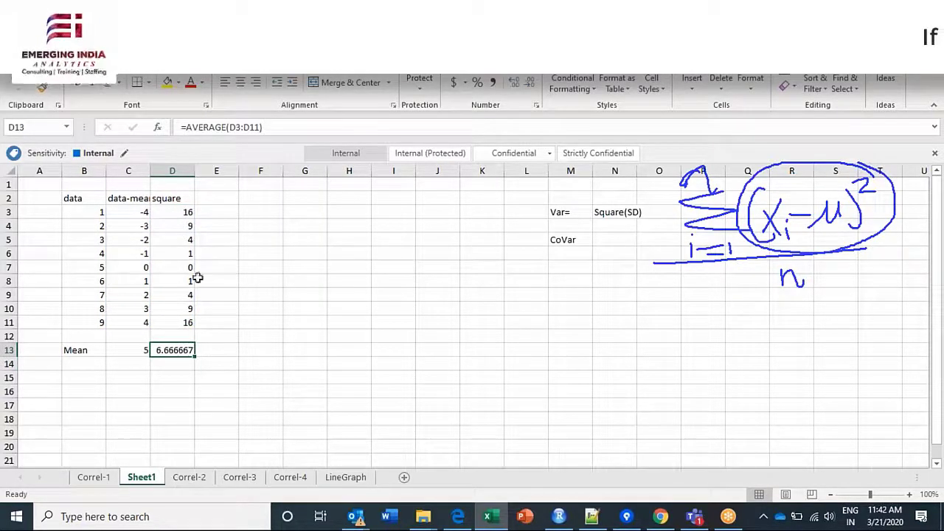
click(184, 200)
click(183, 350)
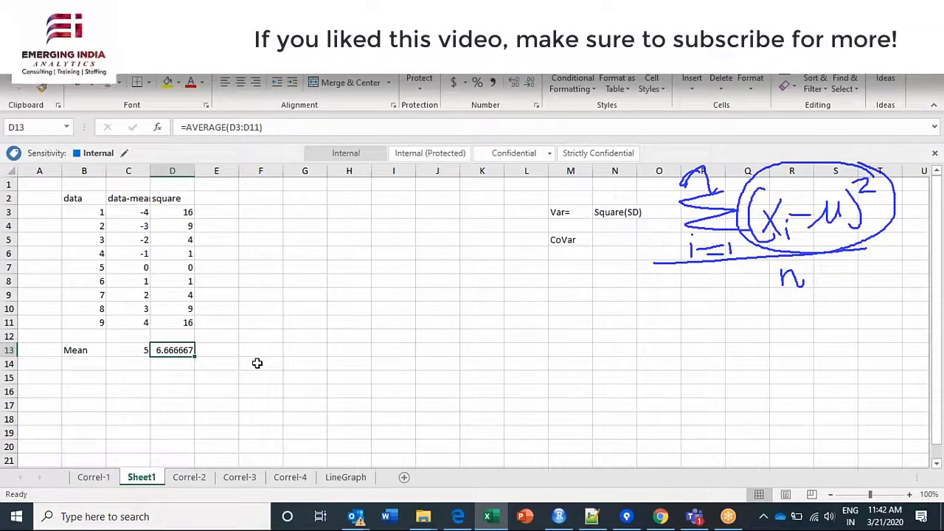
Move the "Mean" label from B13 to C12 and label cell D12 "Variance".
click(168, 363)
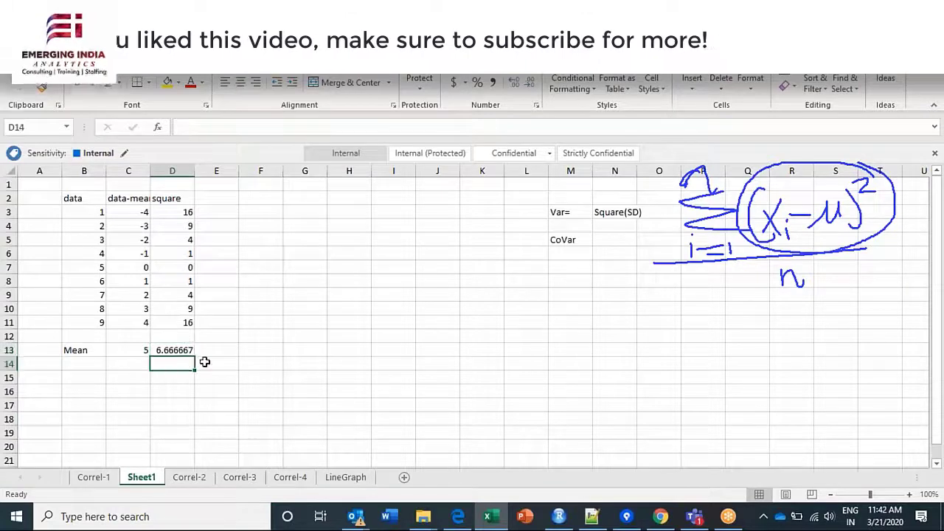
click(55, 349)
click(83, 349)
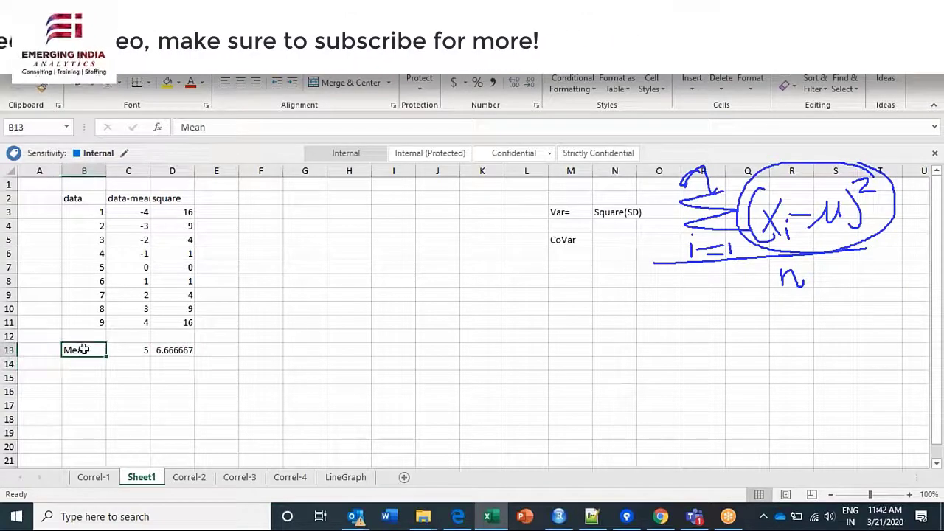
key(ctrl+x)
click(131, 336)
key(Return)
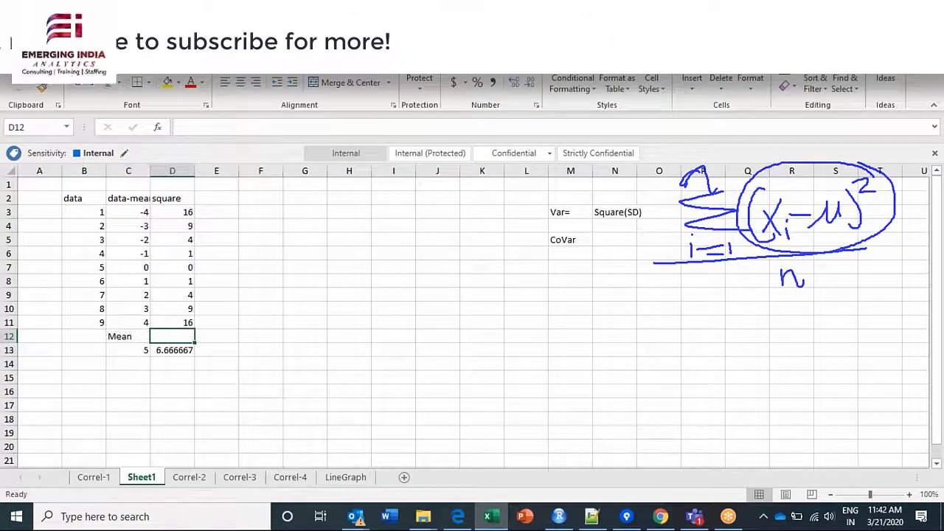
text(Variance)
key(Return)
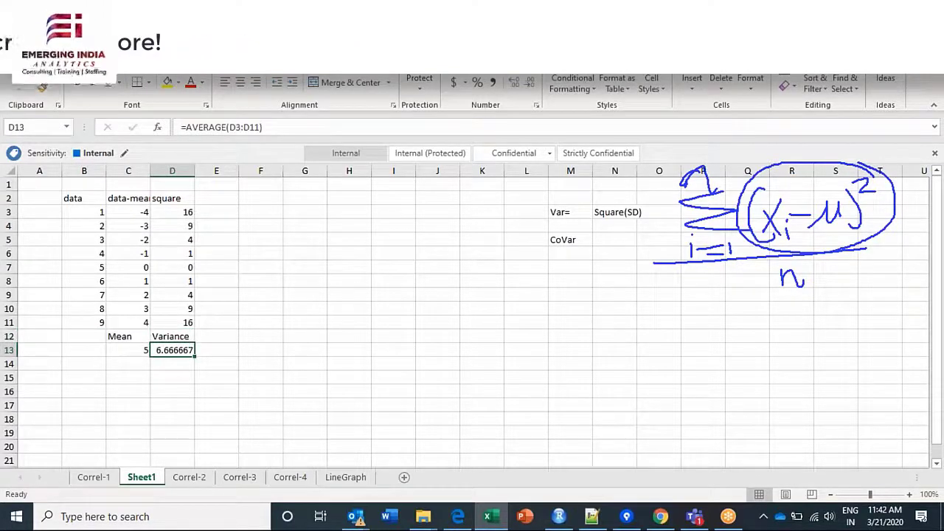
Add the label "SD" in cell E12 beside the Variance label.
click(216, 336)
text(SD)
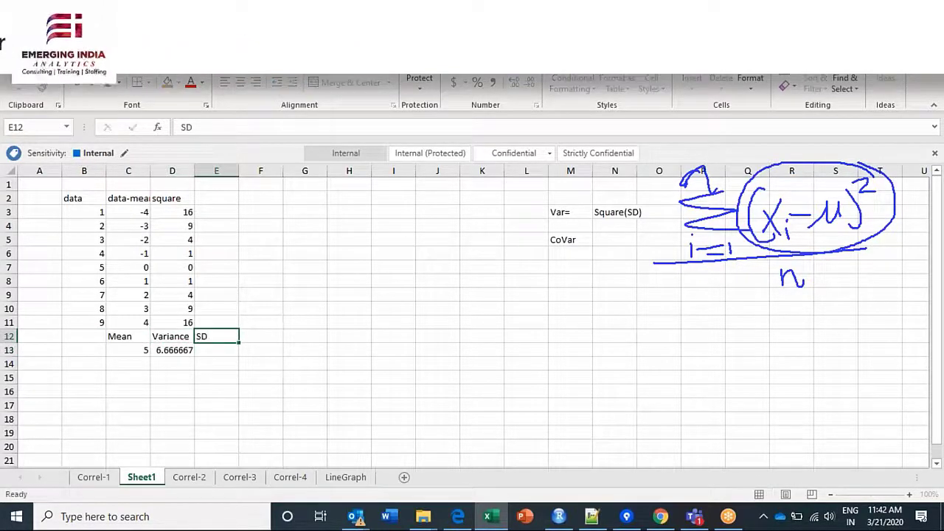
key(Return)
text(=)
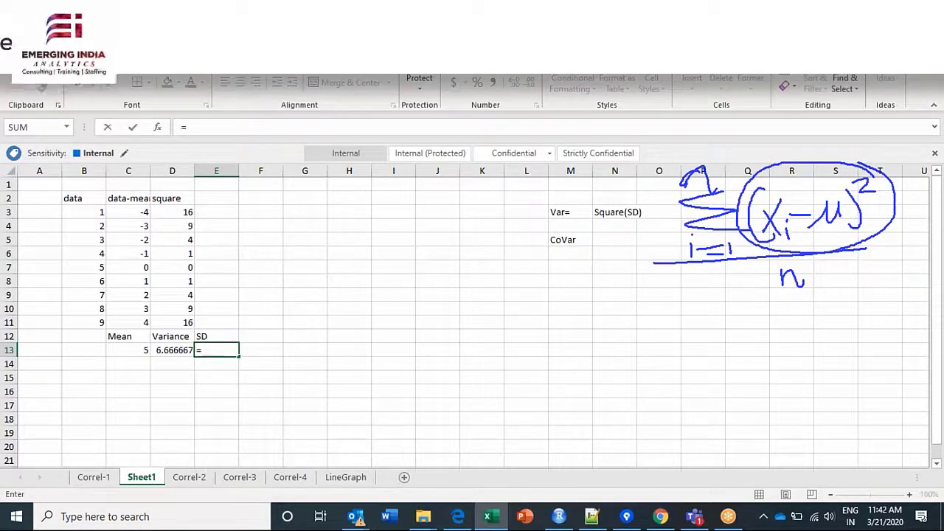
text(roo)
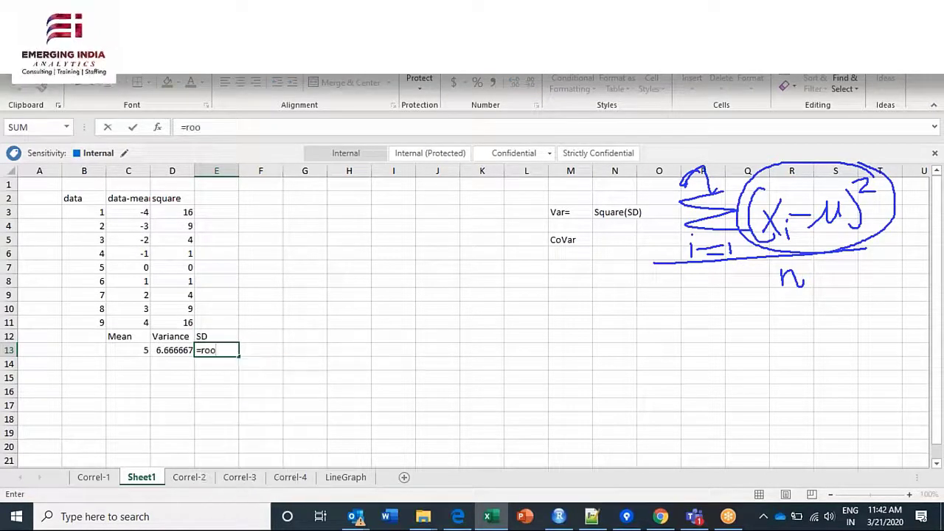
key(BackSpace)
key(BackSpace)
key(BackSpace)
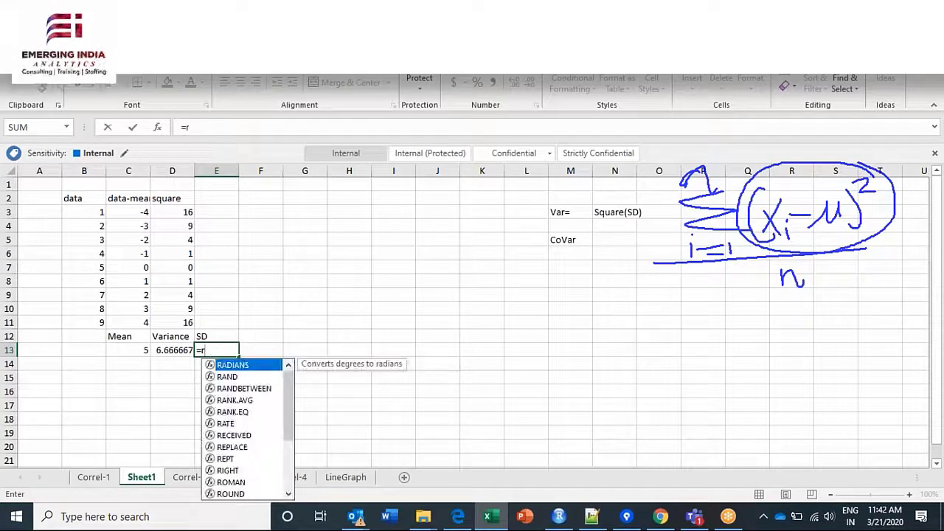
text(unde)
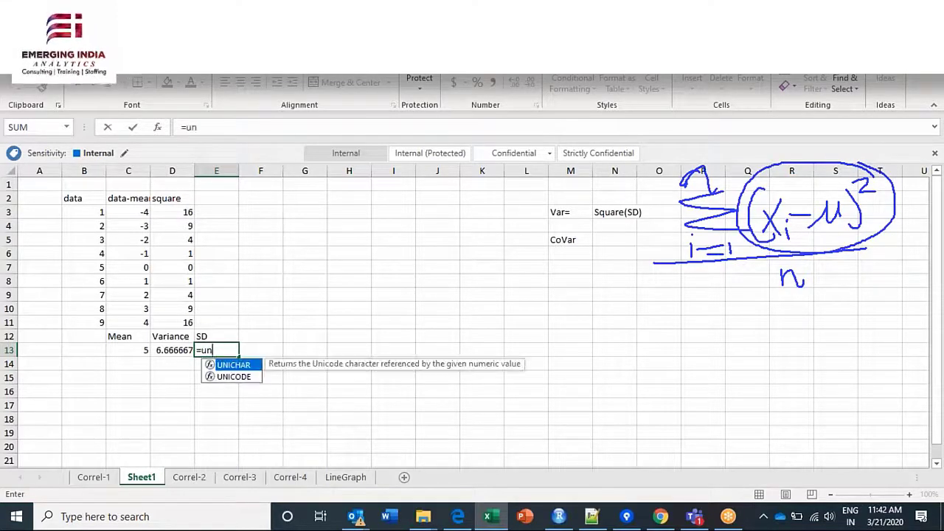
key(BackSpace)
key(BackSpace)
key(BackSpace)
key(BackSpace)
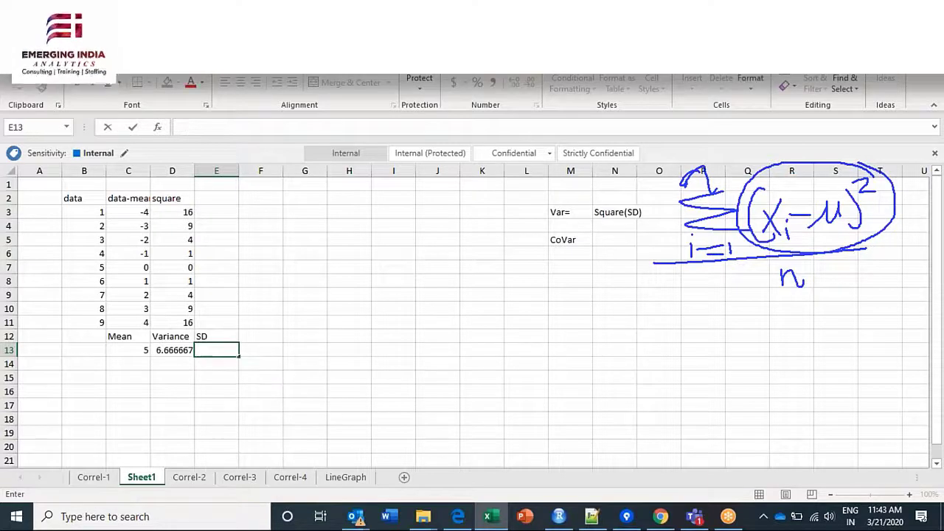
Calculate the standard deviation in E13 as the square root of the variance with =SQRT(D13).
text(=sq)
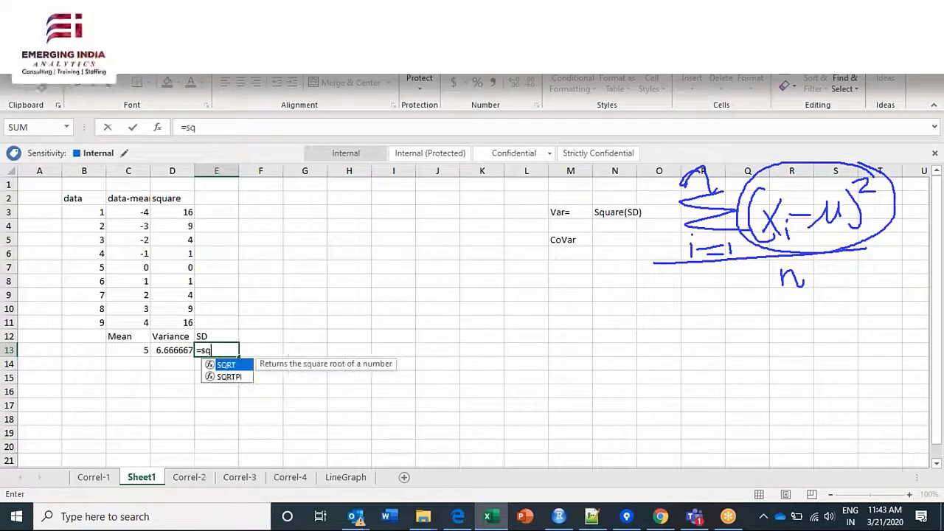
text(rt()
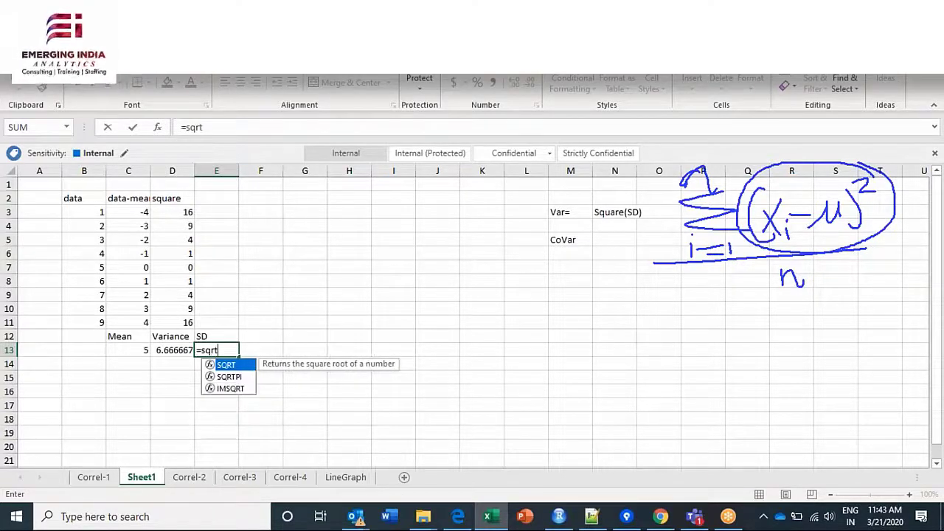
click(165, 351)
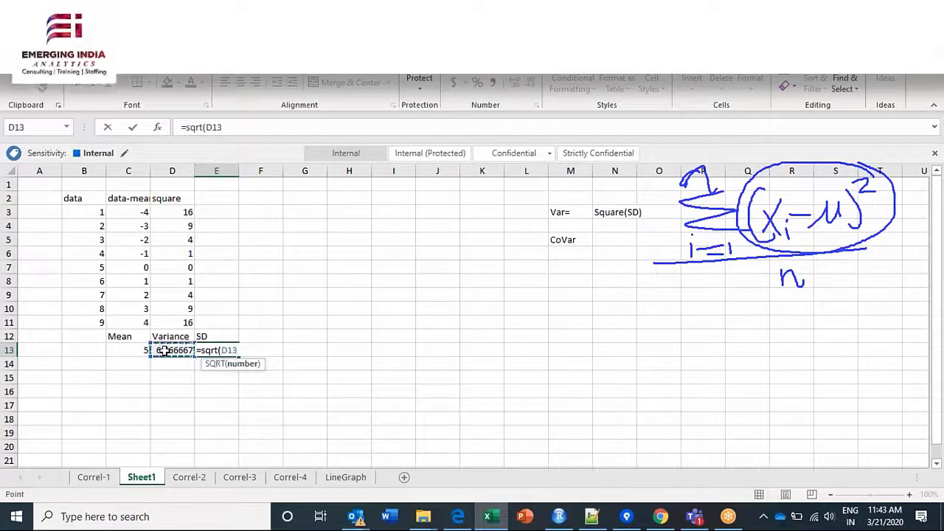
key(Return)
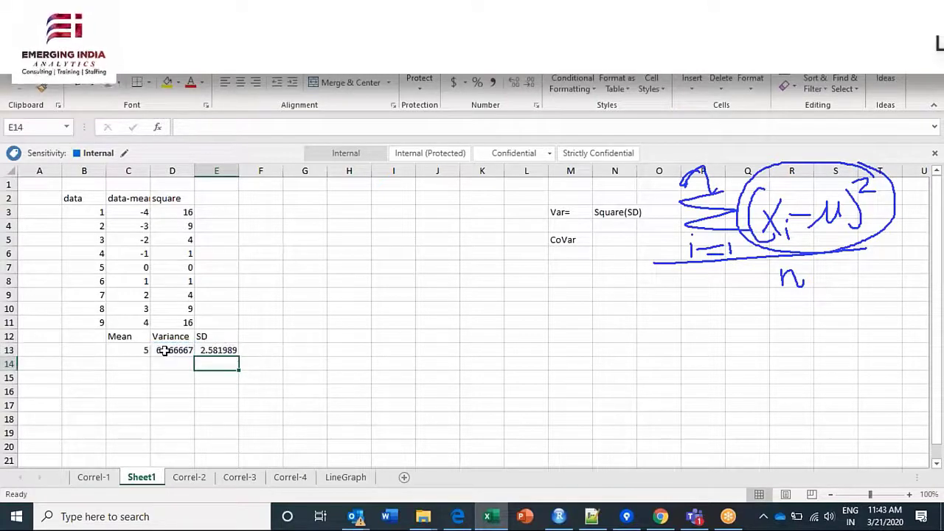
key(Up)
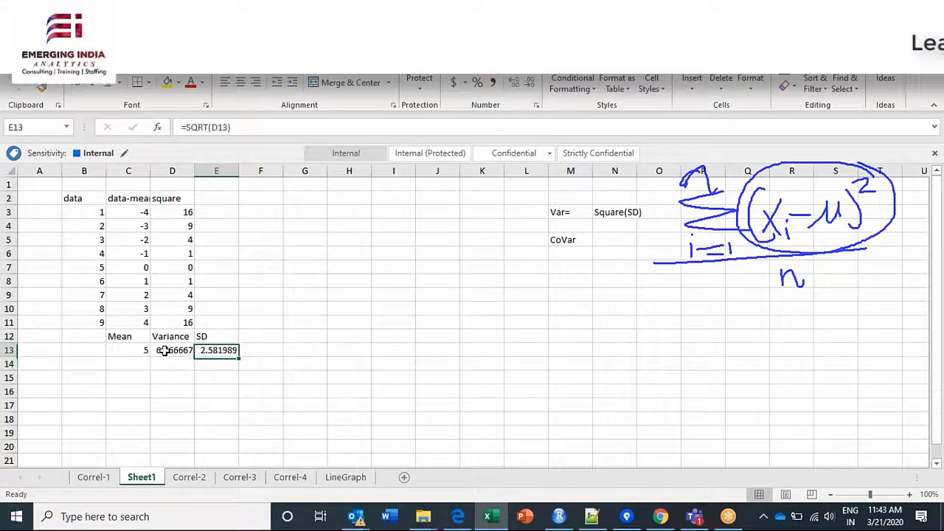
key(Right)
click(163, 351)
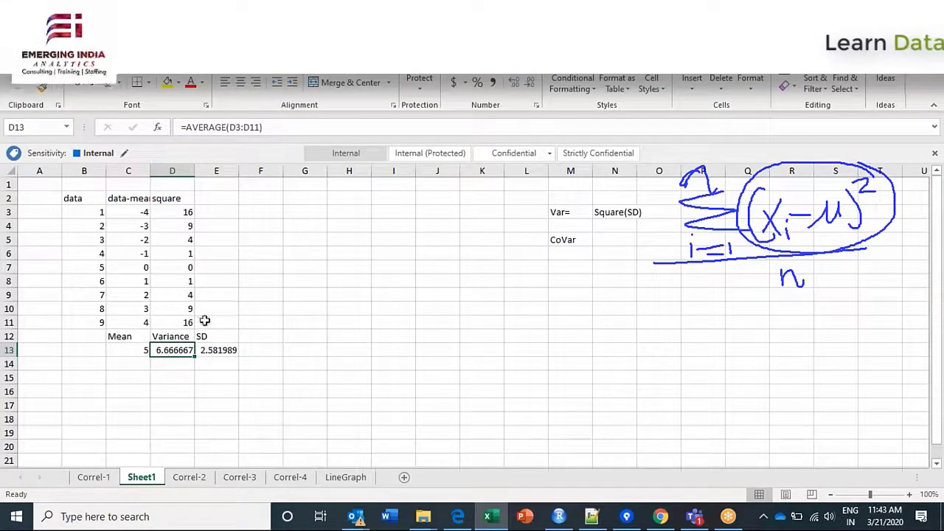
click(171, 418)
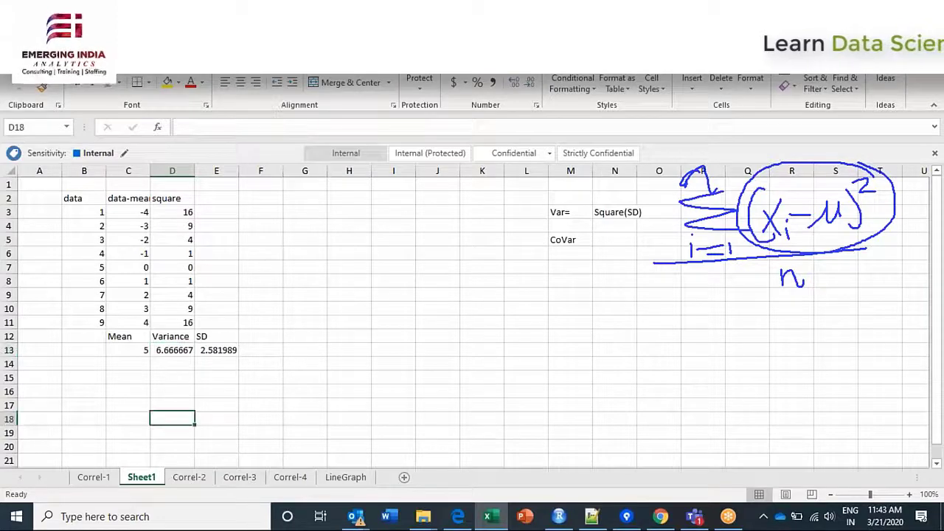
Enter the column header "data" in cell G2.
click(276, 199)
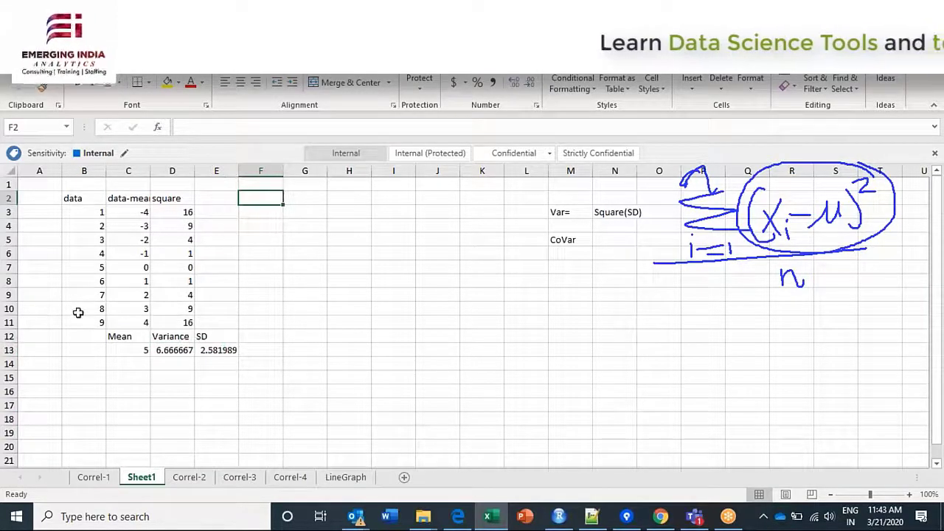
click(317, 197)
text(data)
key(Return)
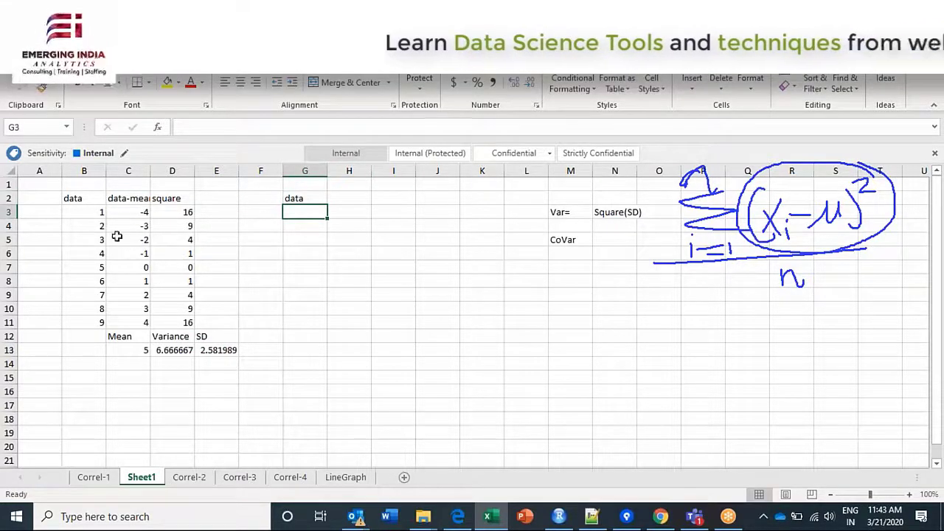
Copy the data, data-mean and square table from B2:D11 to a second table starting at G2.
click(88, 213)
drag(86, 199, 188, 324)
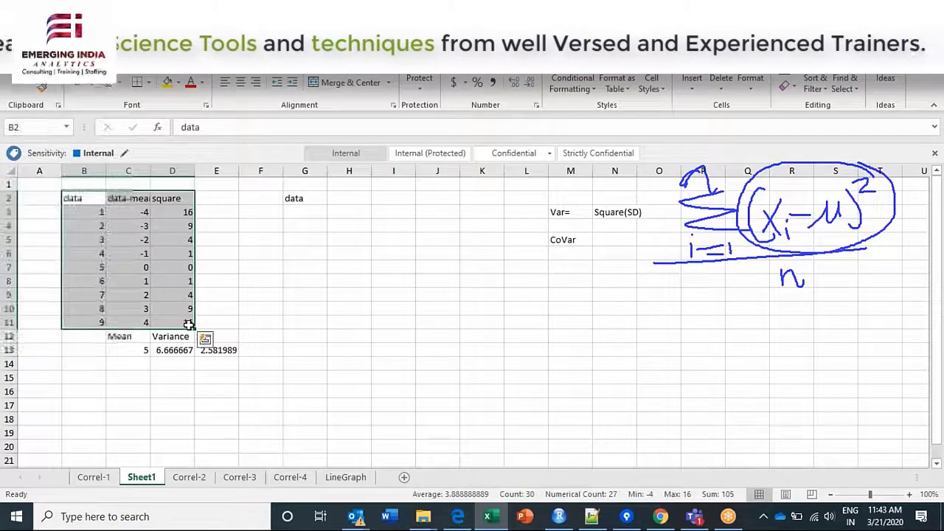
key(ctrl+c)
click(294, 196)
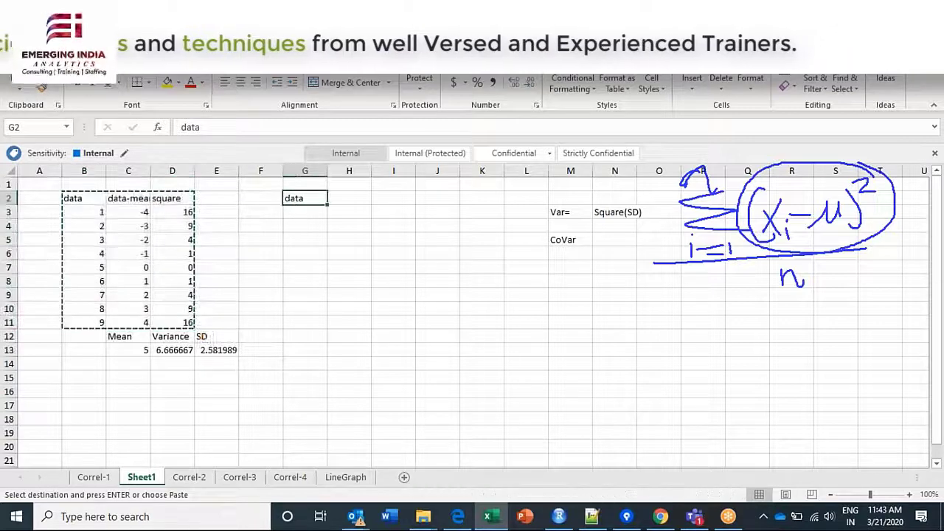
key(ctrl+v)
click(349, 376)
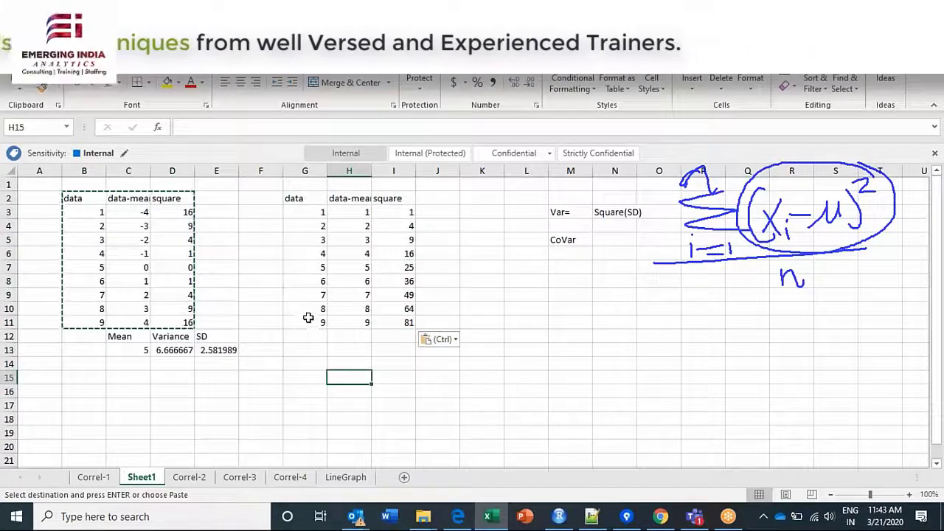
Try copying the Mean, Variance and SD block C12:E13 to G12, and undo the paste.
click(355, 197)
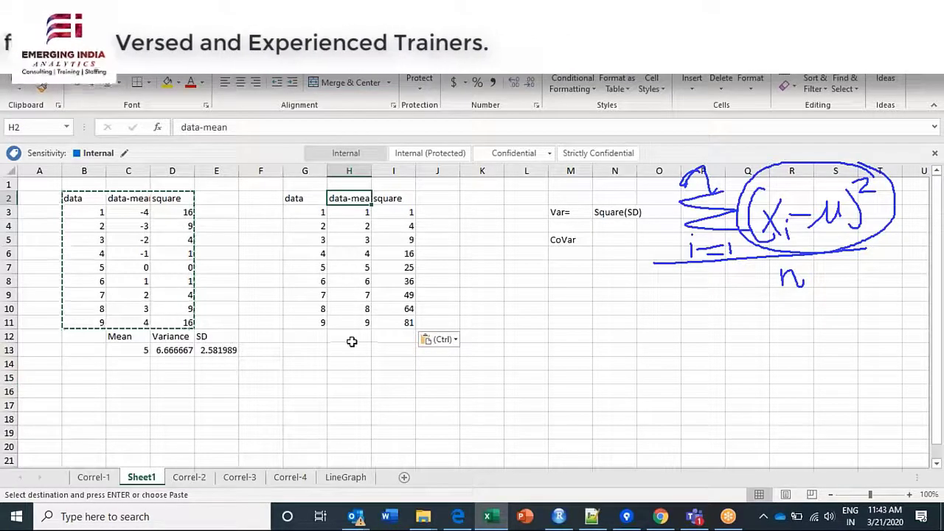
click(348, 347)
drag(118, 338, 218, 348)
key(ctrl+c)
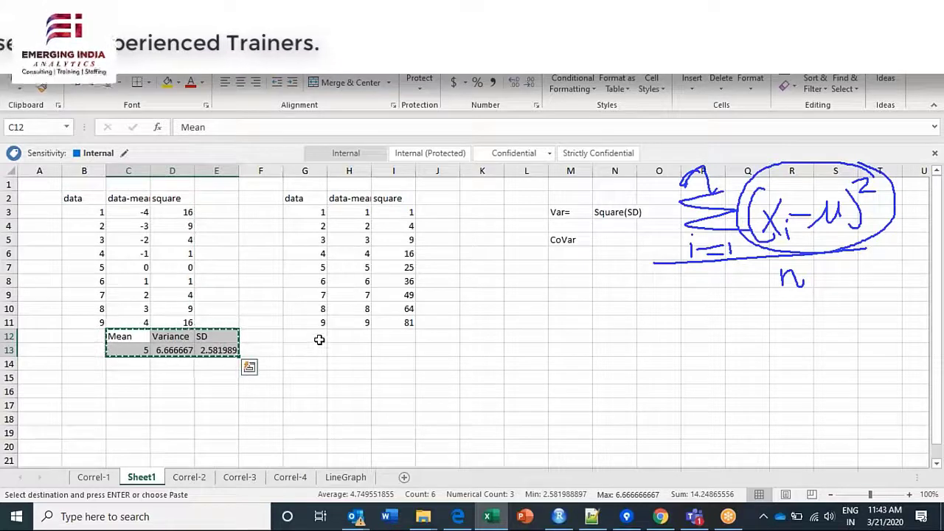
click(319, 340)
key(ctrl+v)
click(449, 302)
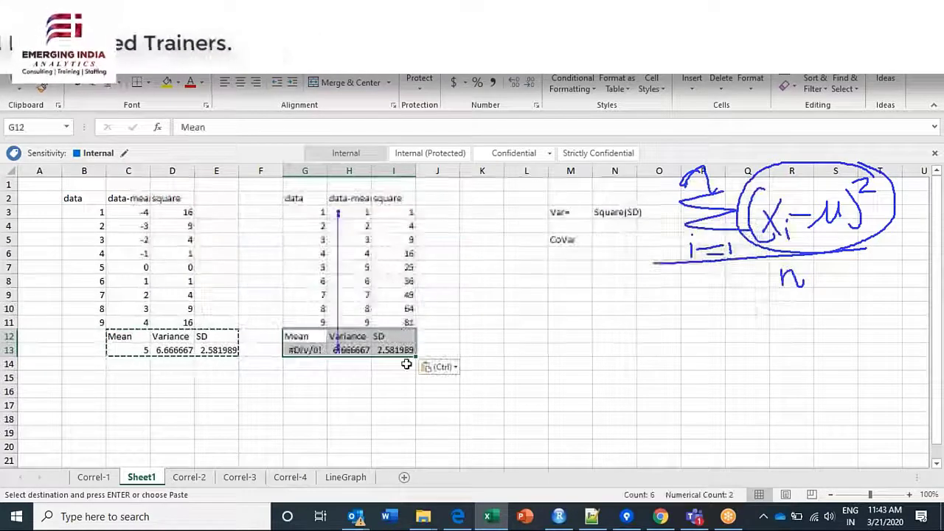
click(406, 364)
key(Escape)
click(358, 396)
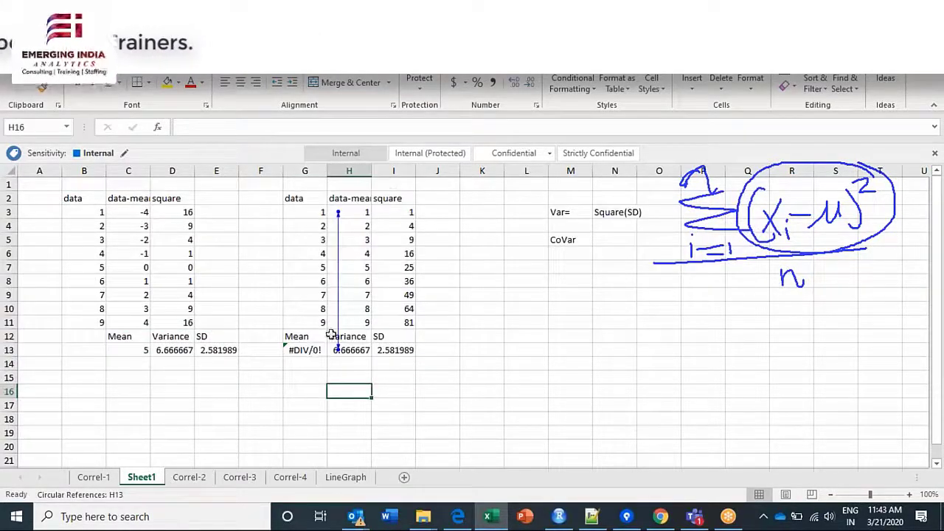
key(ctrl+z)
Label H12 as "mean" and calculate the second table's mean in H13 with =AVERAGE(G3:G11).
click(337, 373)
click(335, 341)
key(Escape)
text(mean)
key(Return)
text(=a)
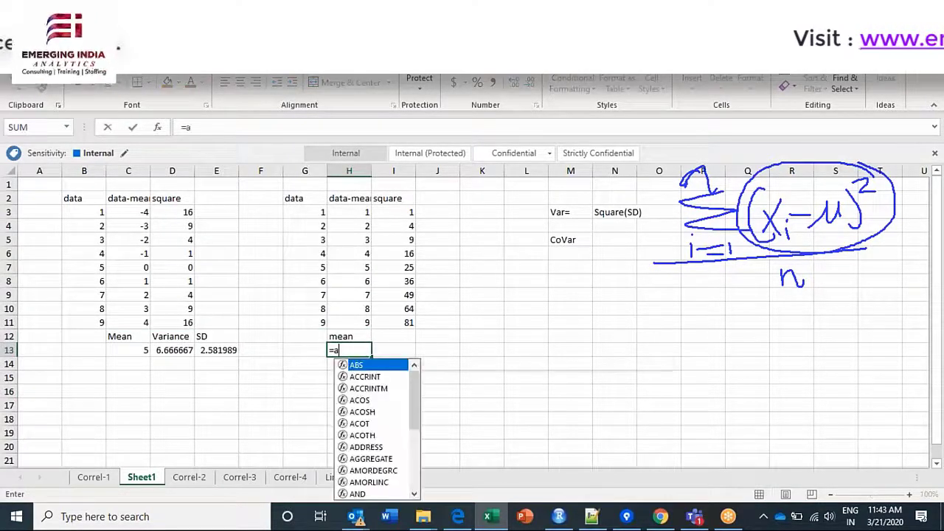
text(verage)
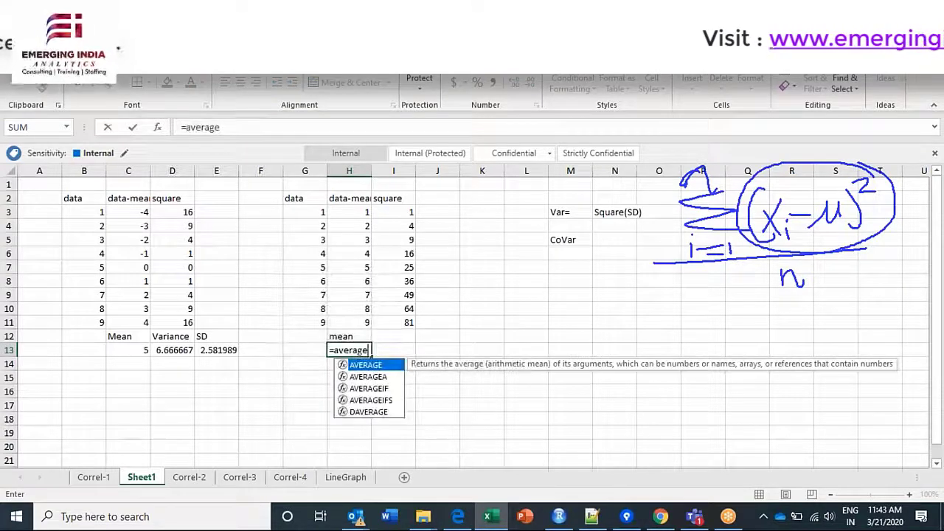
text(()
drag(317, 212, 301, 320)
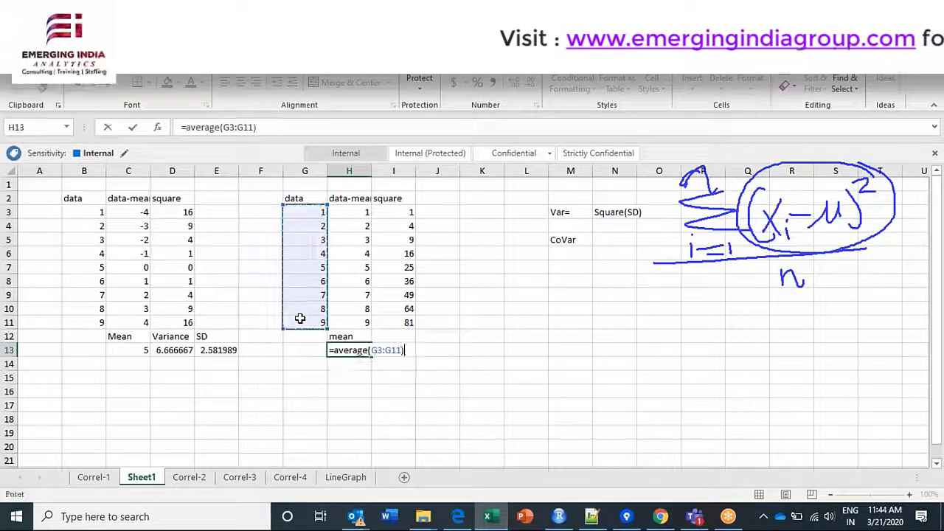
key(Return)
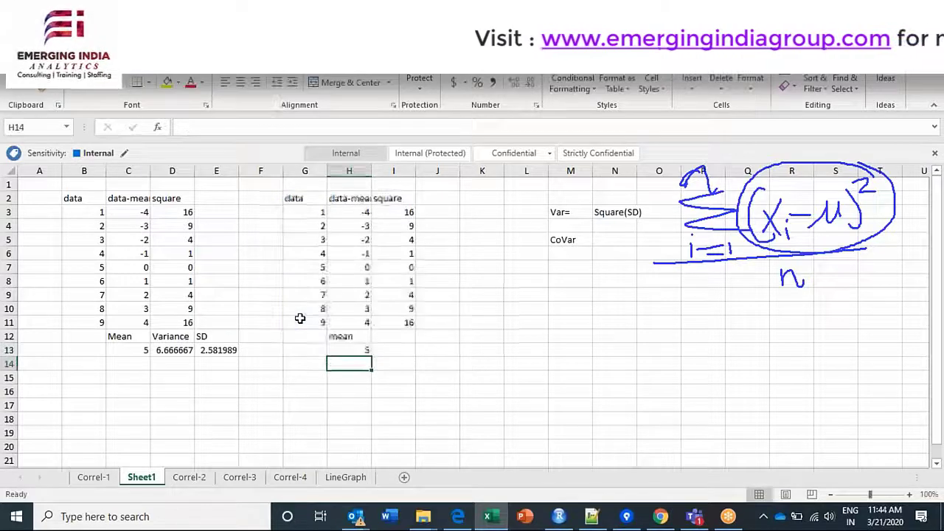
click(400, 358)
click(408, 350)
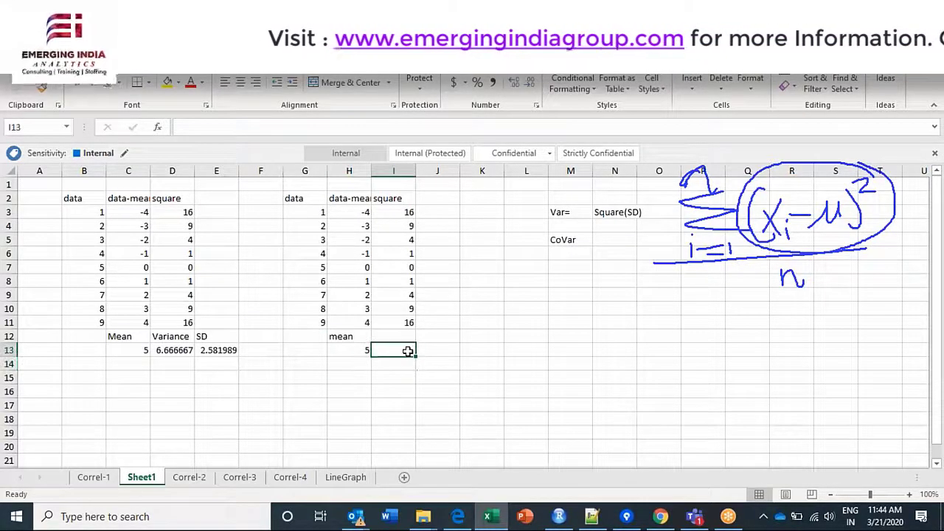
text(=)
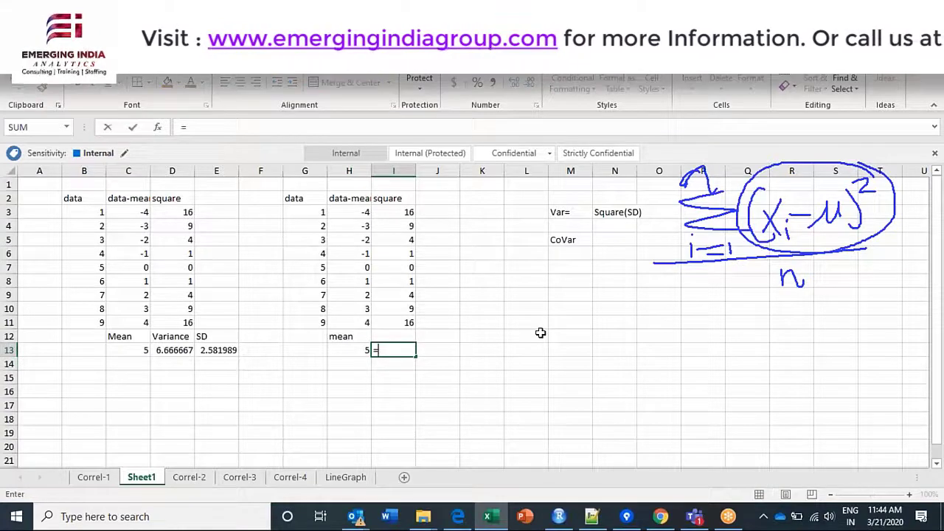
text(aver)
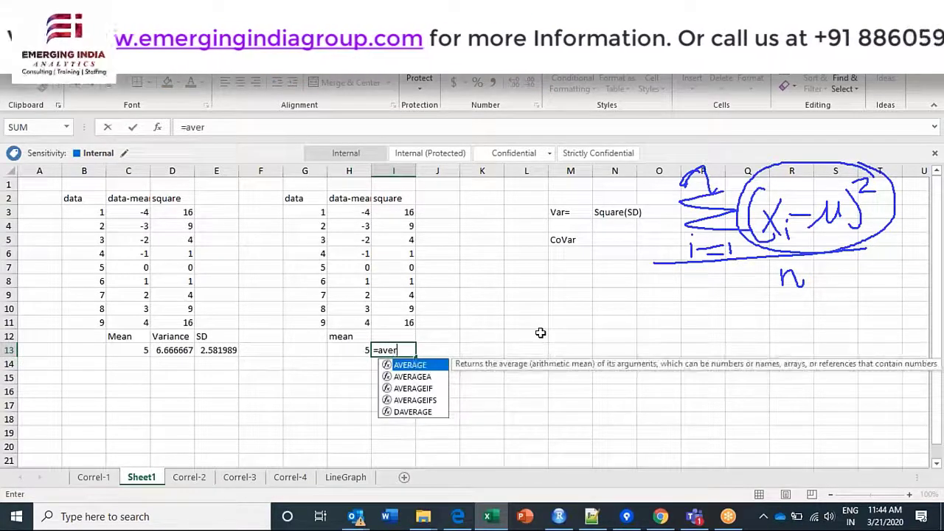
text(\\\)
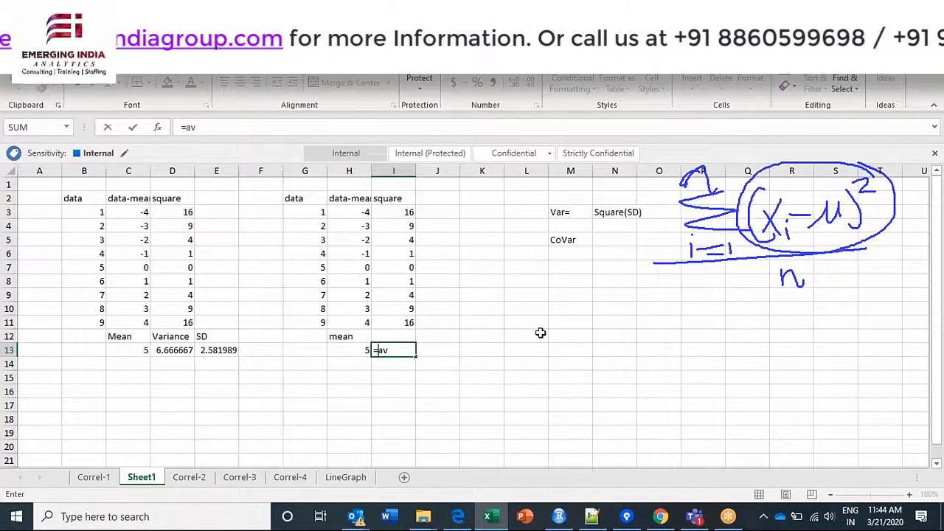
click(540, 333)
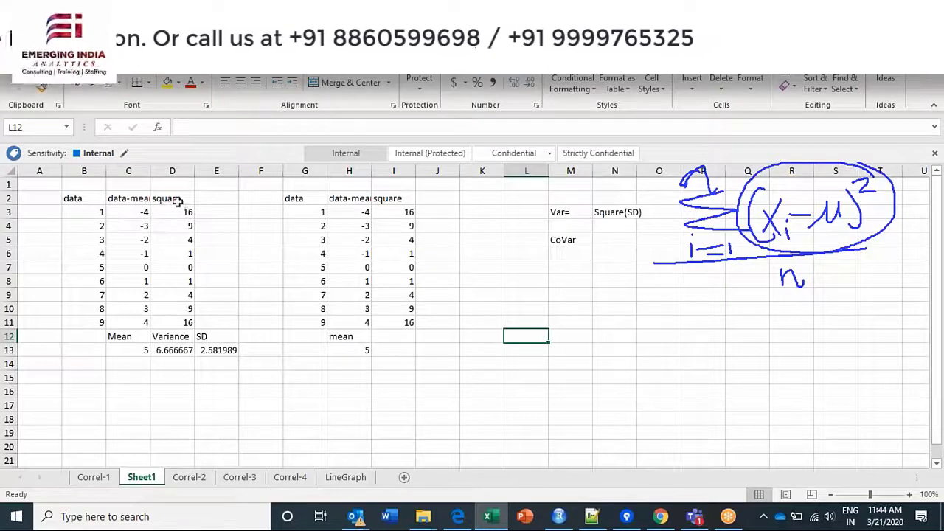
Fill the data and data-mean columns of both tables, B2:C11 and G2:H11, with yellow.
drag(177, 201, 181, 324)
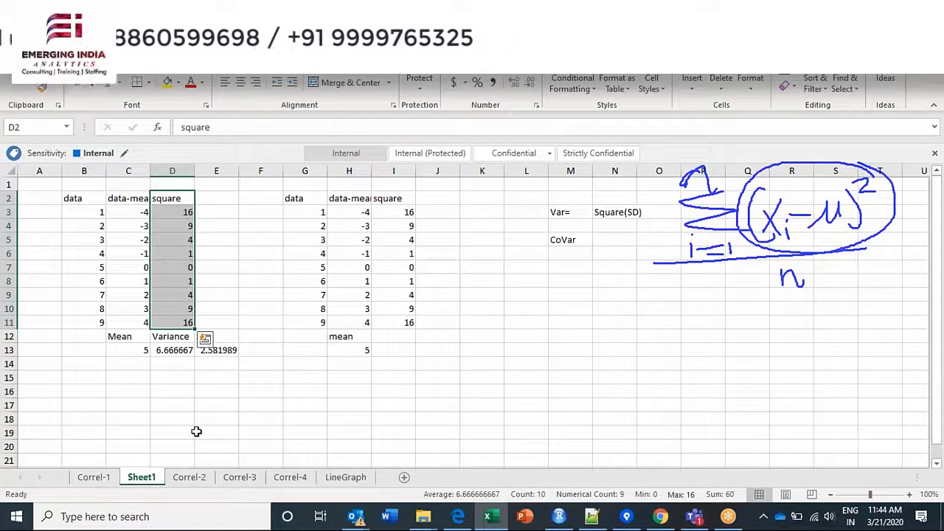
click(196, 432)
drag(85, 199, 126, 321)
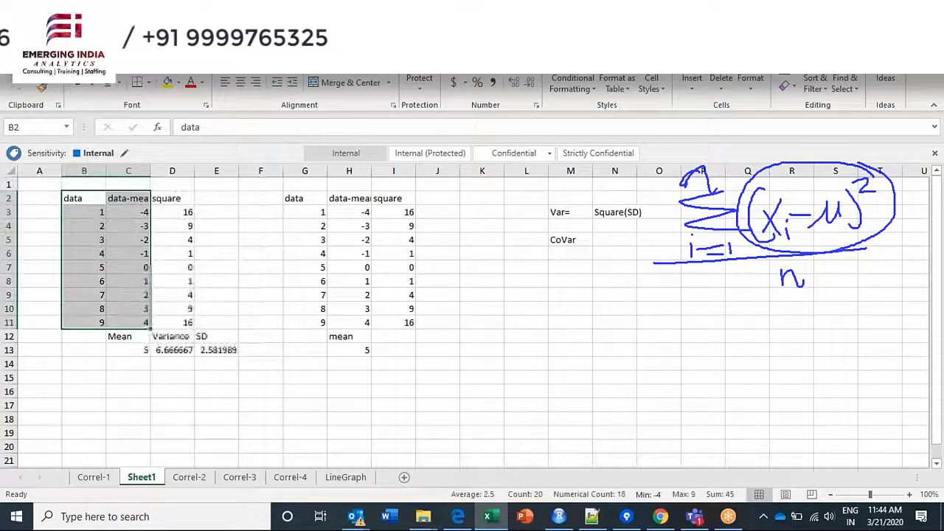
click(168, 82)
drag(298, 197, 360, 322)
click(167, 83)
click(97, 241)
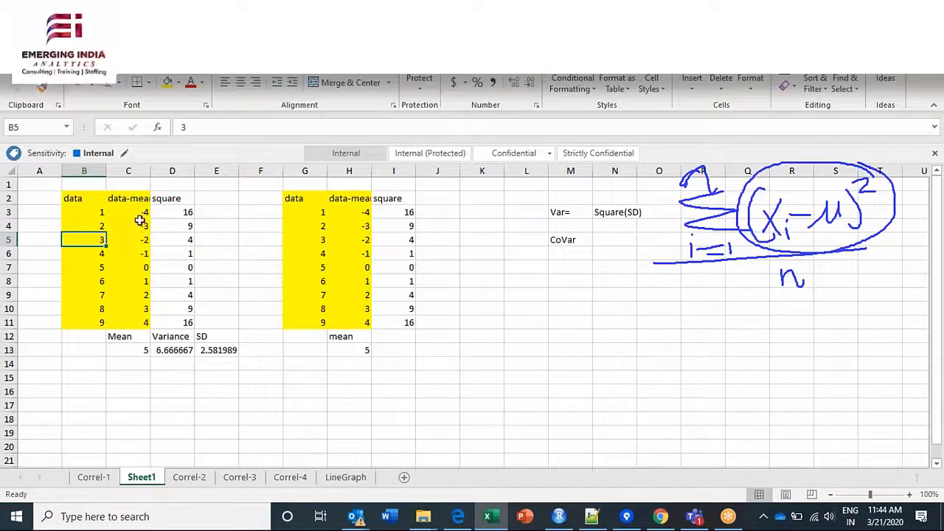
Clear the Var and CoVar notes beside the second table in columns M and N.
drag(140, 208, 147, 322)
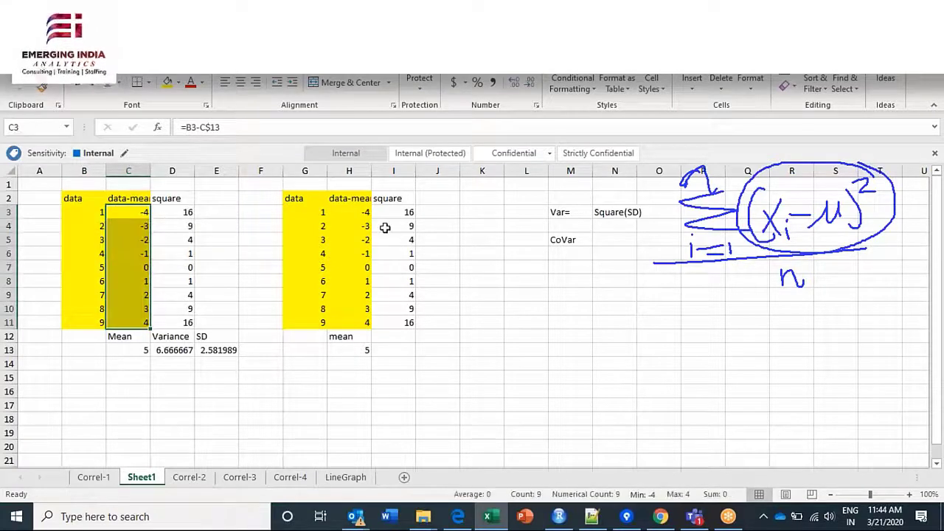
drag(354, 211, 360, 322)
click(543, 235)
drag(555, 199, 614, 235)
click(615, 236)
drag(565, 201, 624, 246)
key(Delete)
Enter the column header "Covaraince" in cell K2.
click(487, 200)
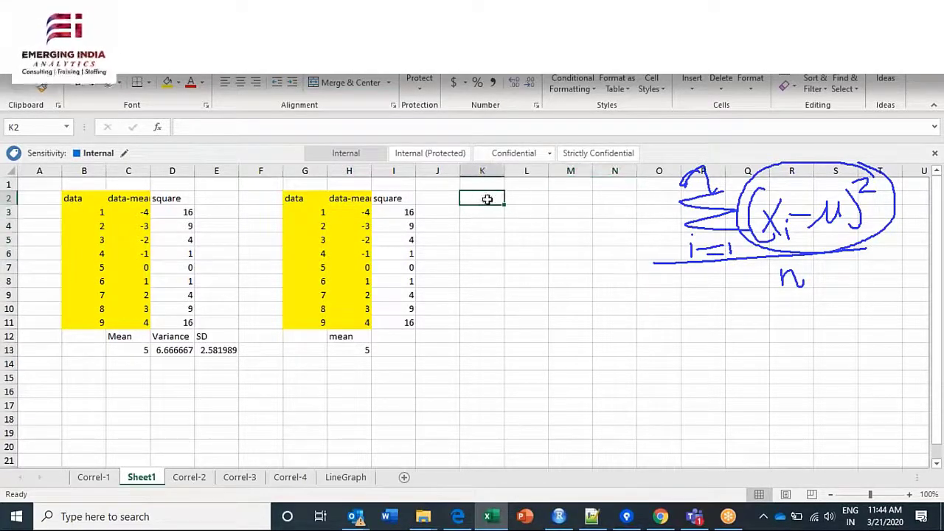
text(Covaraince)
key(Return)
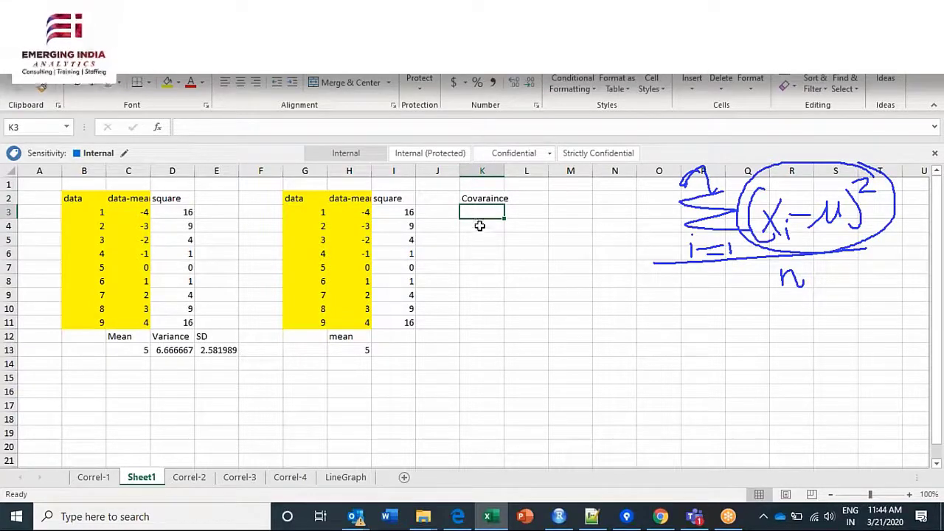
Multiply the two data-mean values in K3 with =C3*H3 and fill the formula through K11.
click(131, 212)
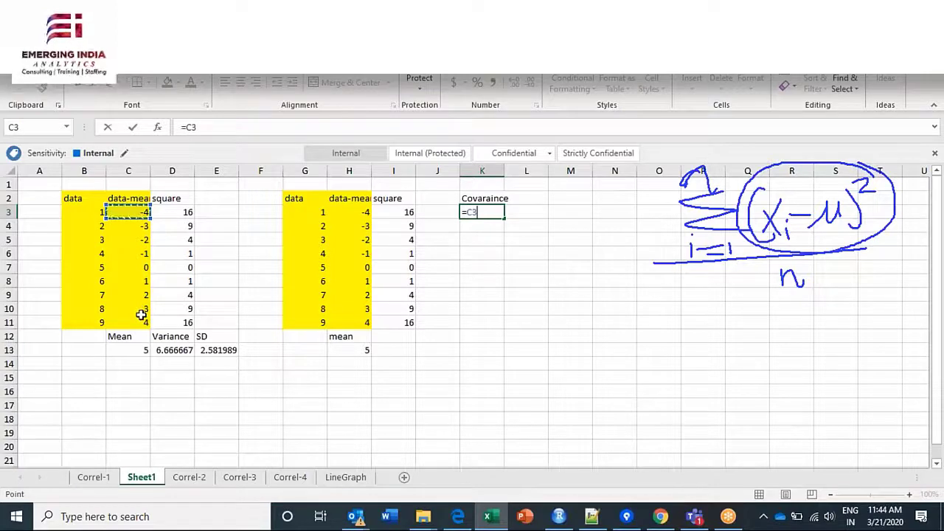
text(*)
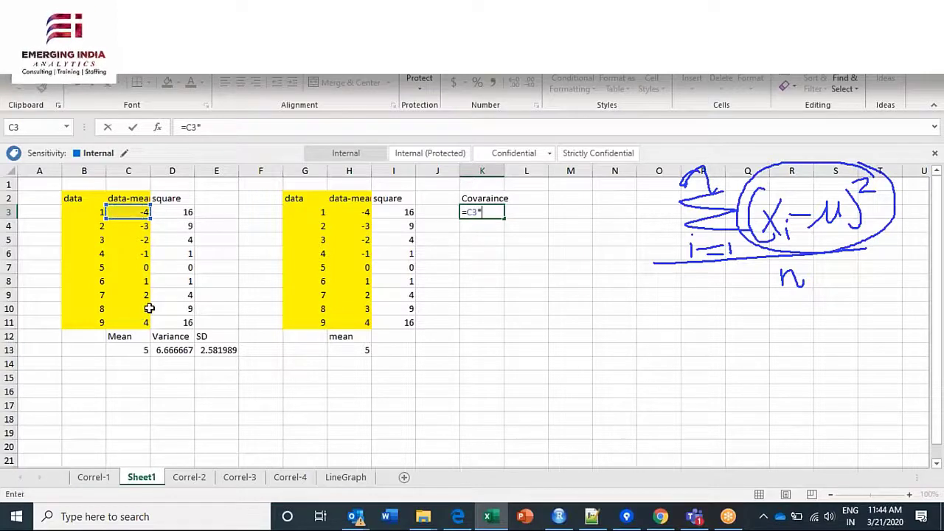
click(354, 212)
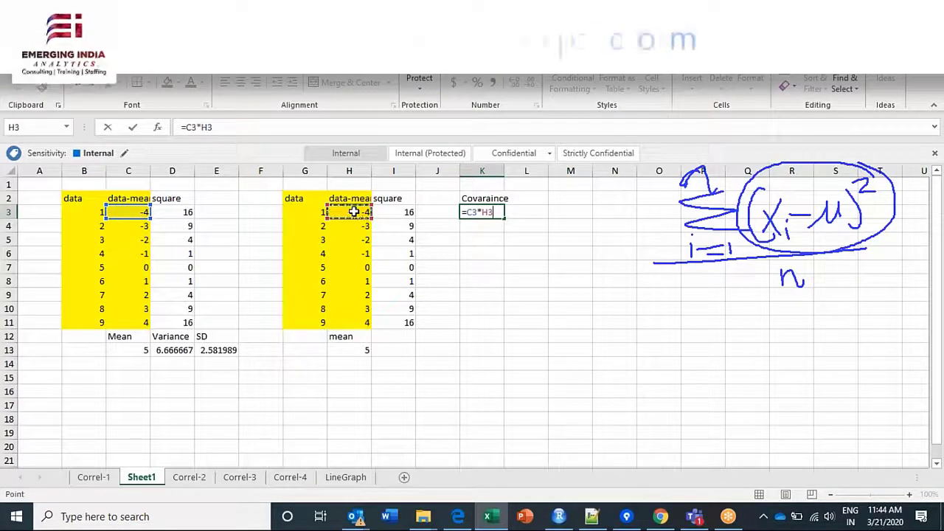
key(Return)
click(495, 212)
drag(503, 218, 503, 328)
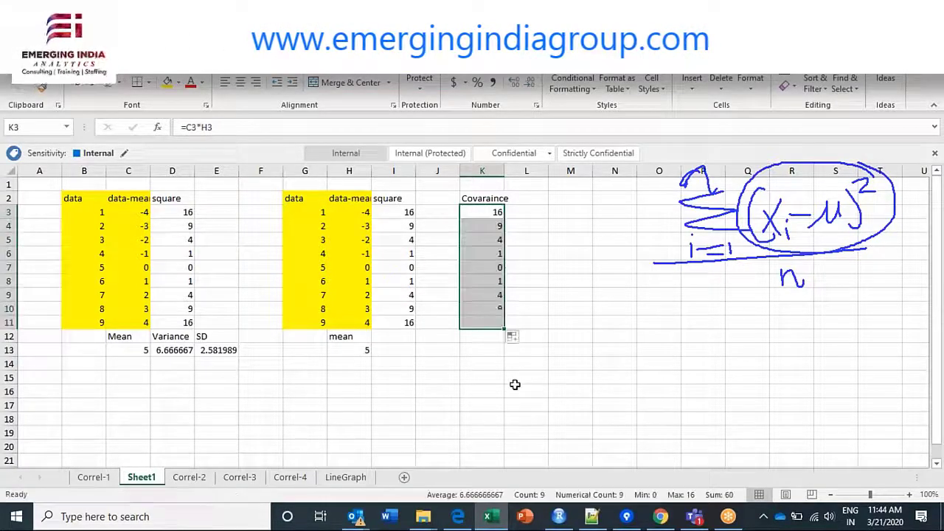
Calculate the covariance in K13 as the average of the products with =AVERAGE(K3:K11).
click(483, 349)
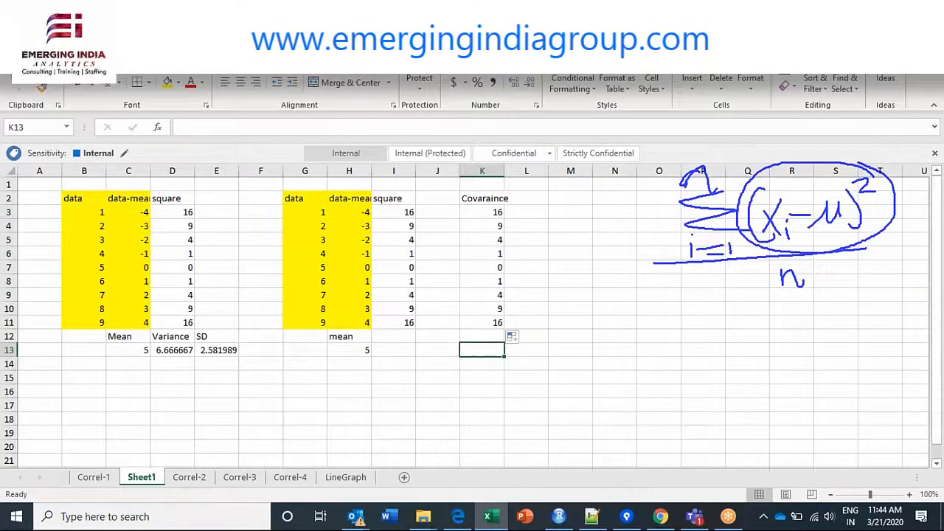
text(=)
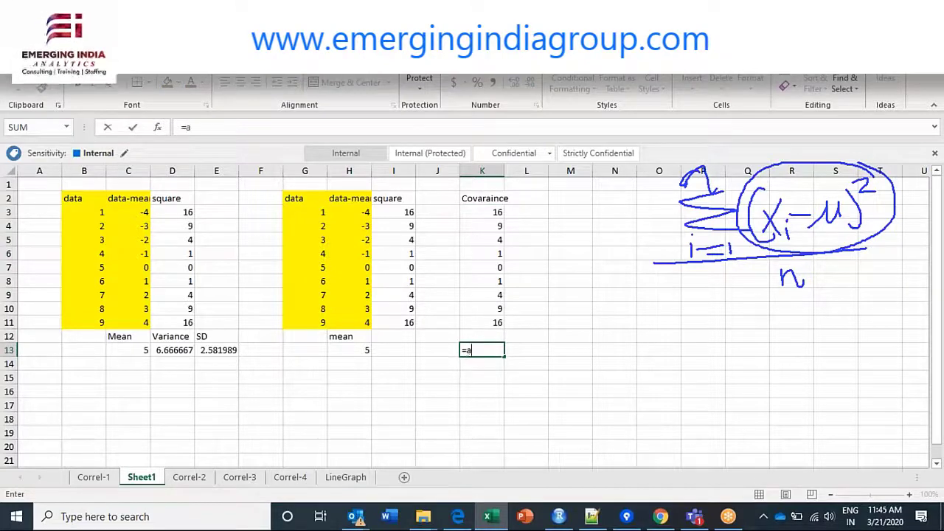
text(average)
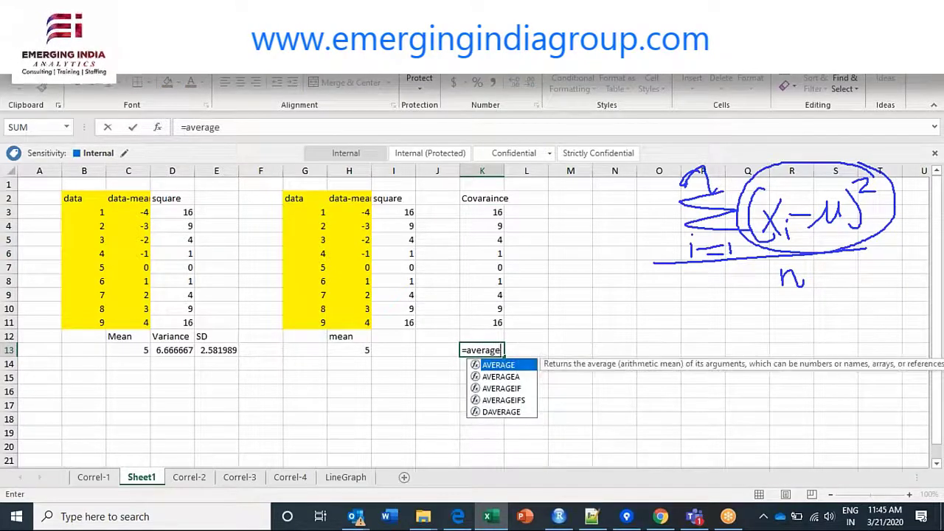
text(()
drag(472, 322, 485, 214)
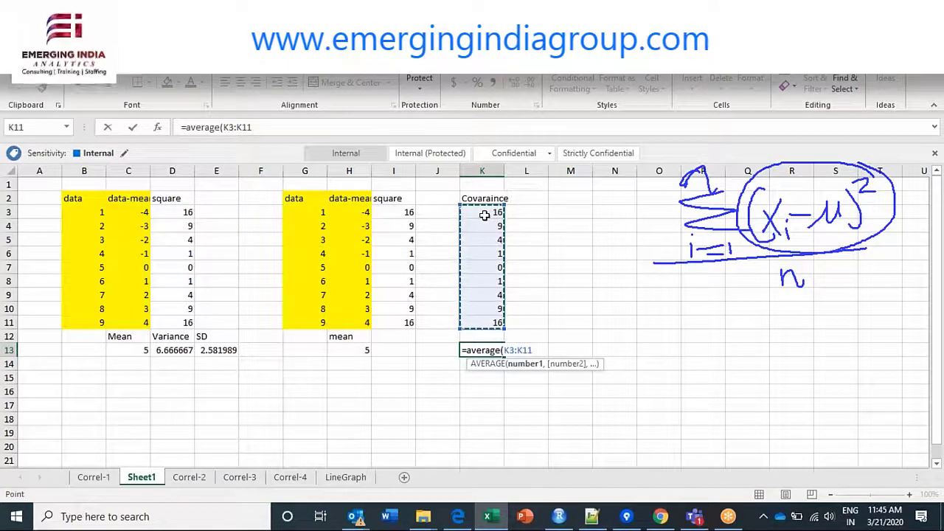
text())
key(Return)
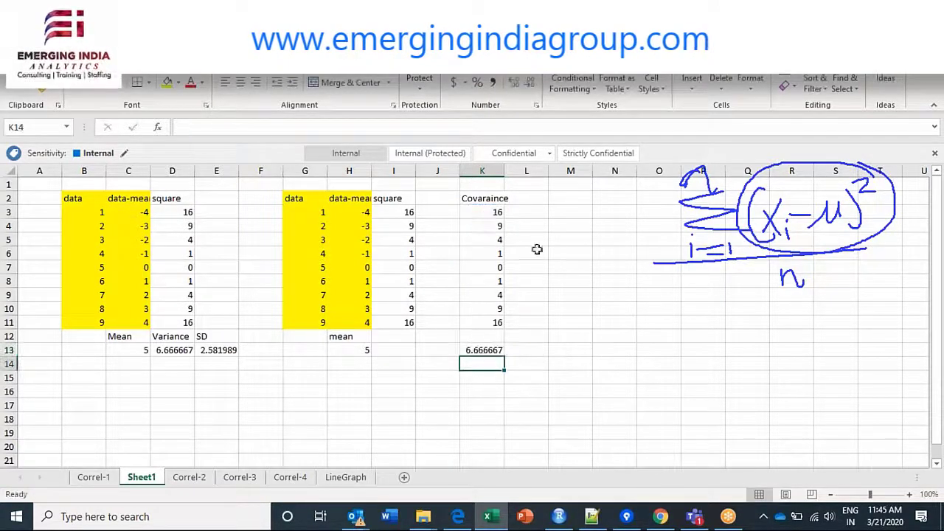
Compare the covariance in K13 with the variance in D13 and review the data columns of both tables.
click(443, 393)
click(478, 351)
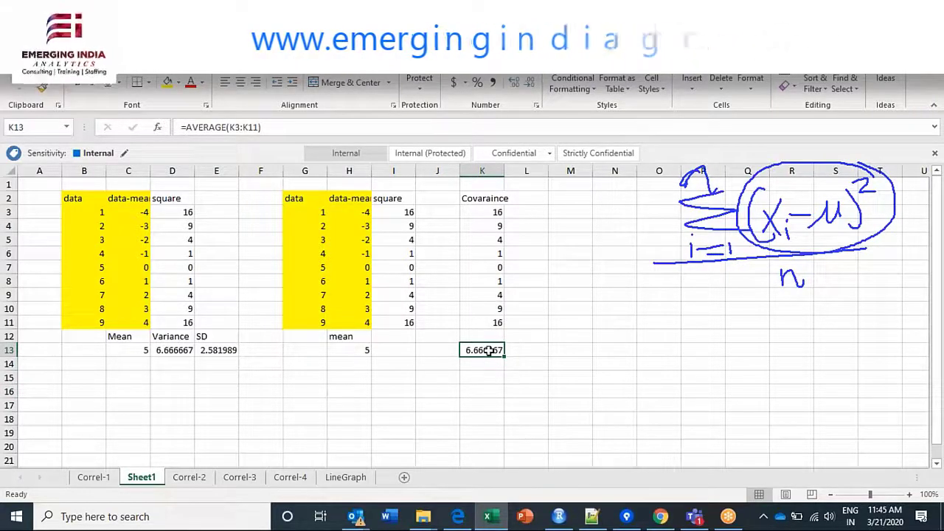
click(491, 373)
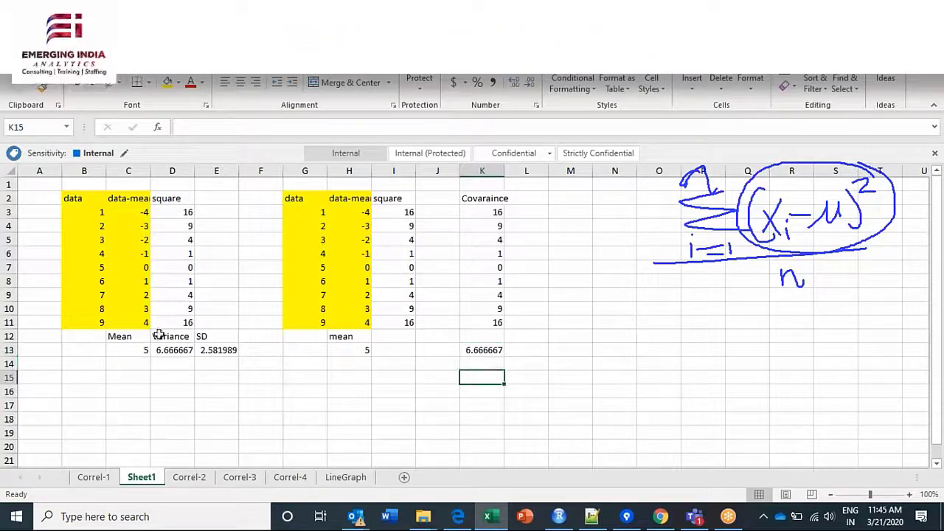
click(92, 223)
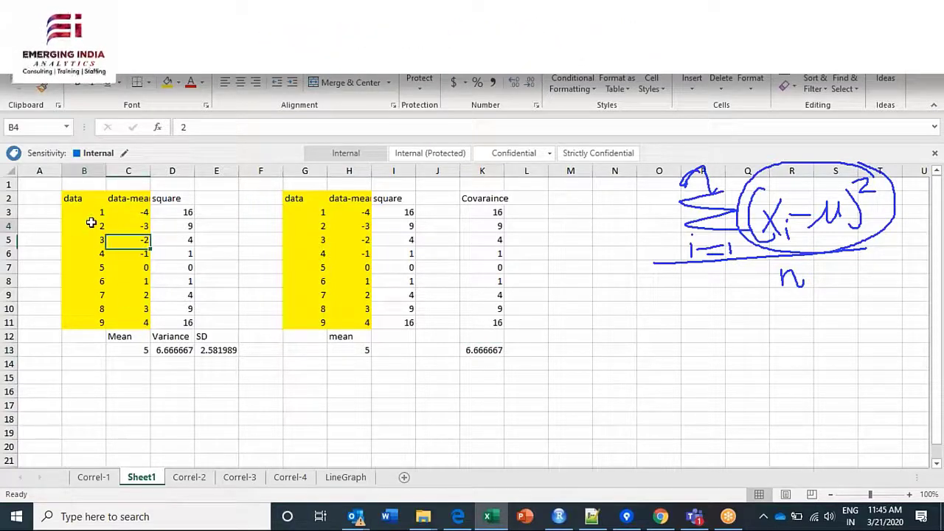
click(165, 351)
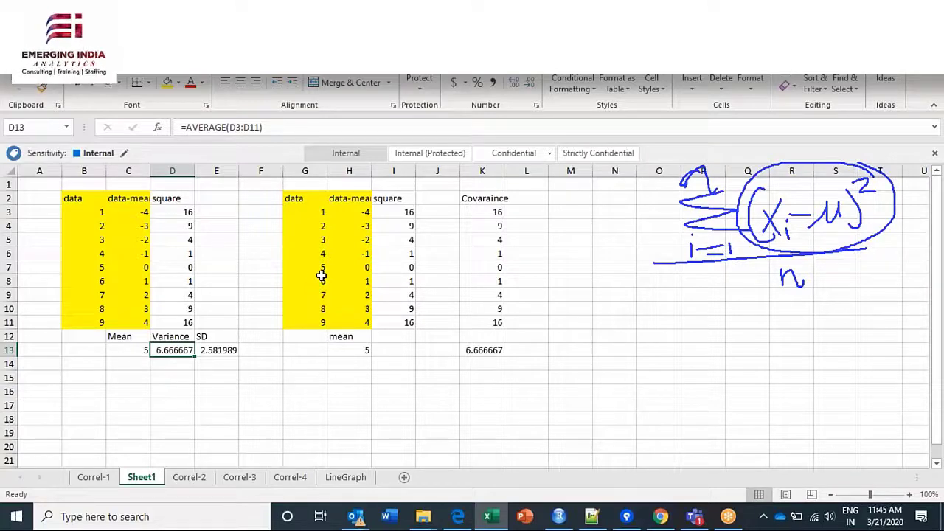
drag(315, 214, 317, 322)
click(99, 294)
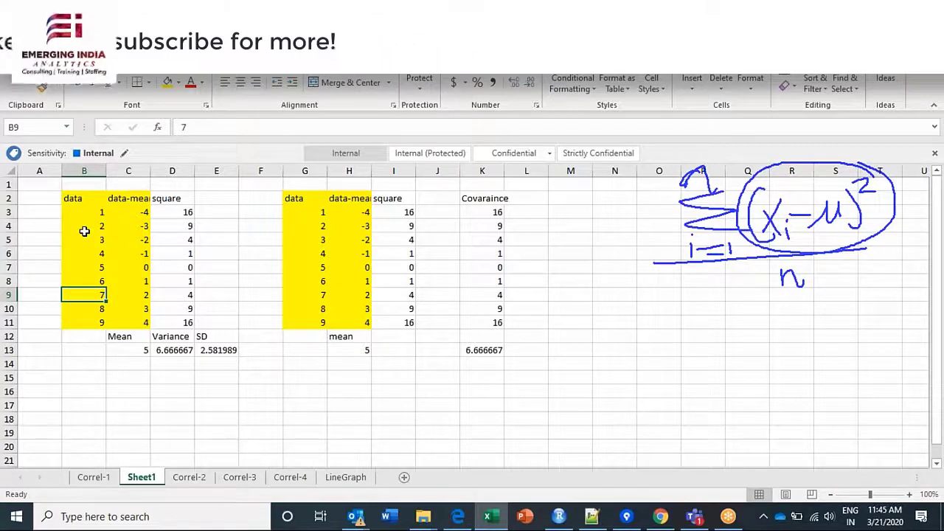
click(358, 350)
click(482, 377)
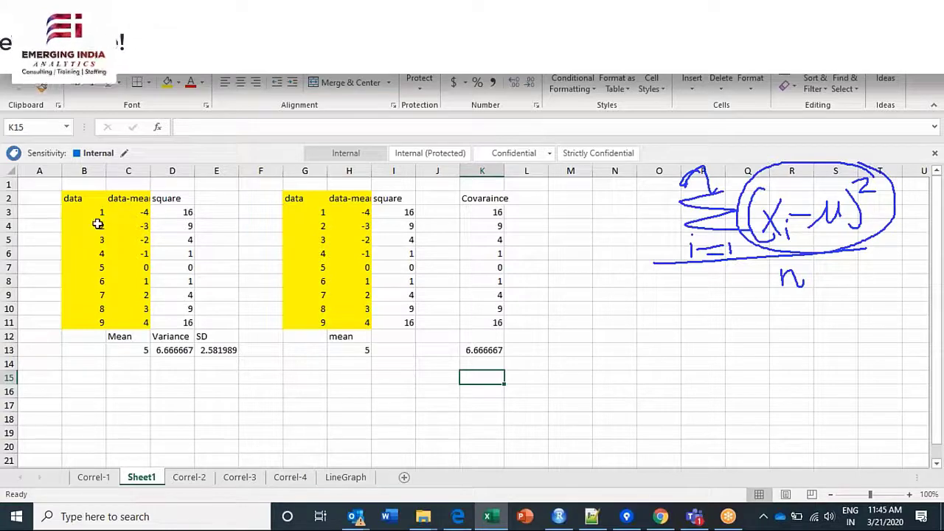
drag(89, 211, 89, 323)
drag(312, 212, 312, 322)
click(347, 378)
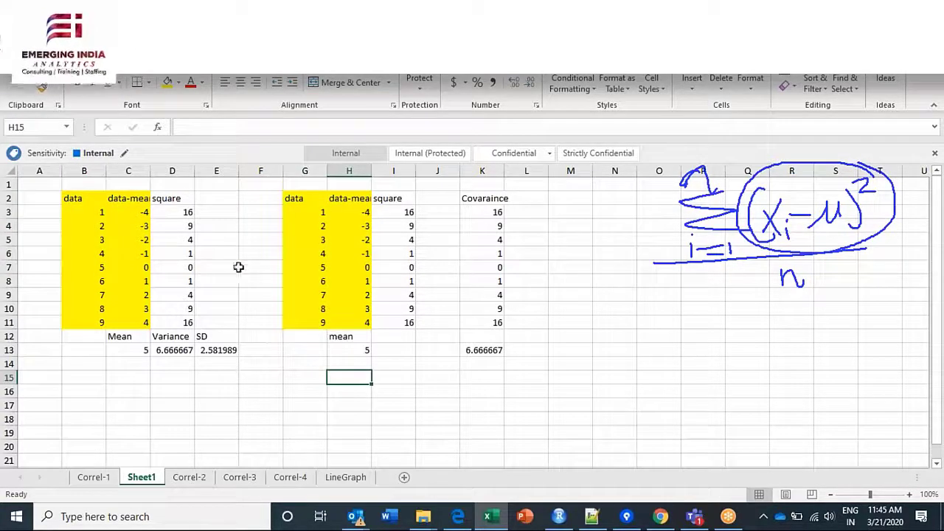
click(488, 350)
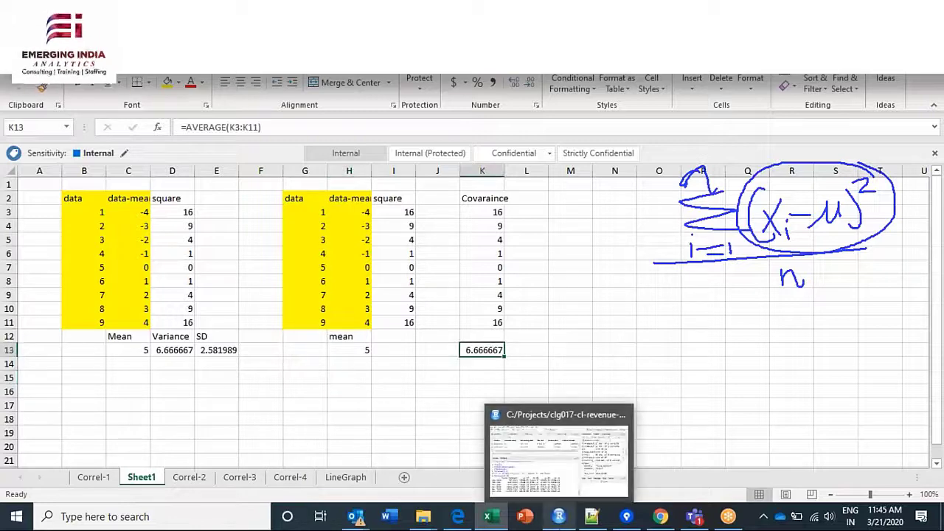
key(Right)
key(Right)
key(Right)
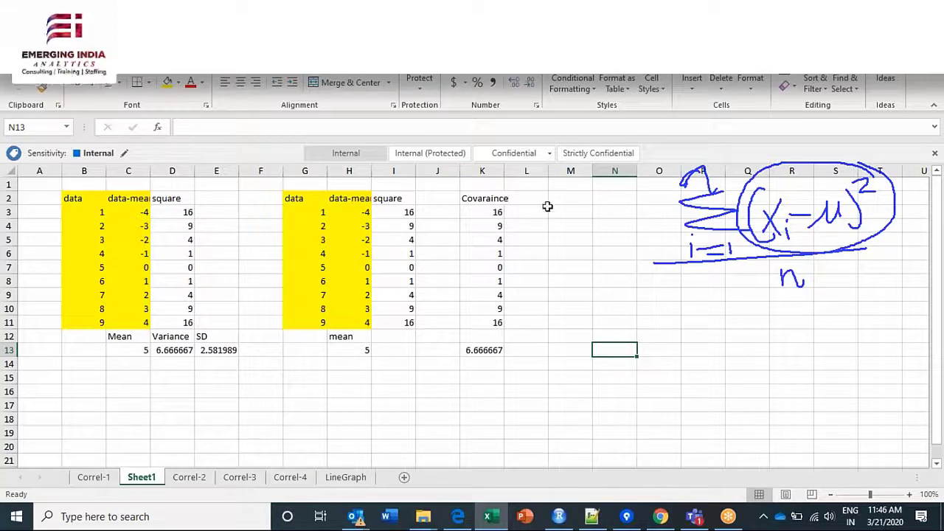
Open the "data" headers in B2 and G2 for editing.
click(85, 200)
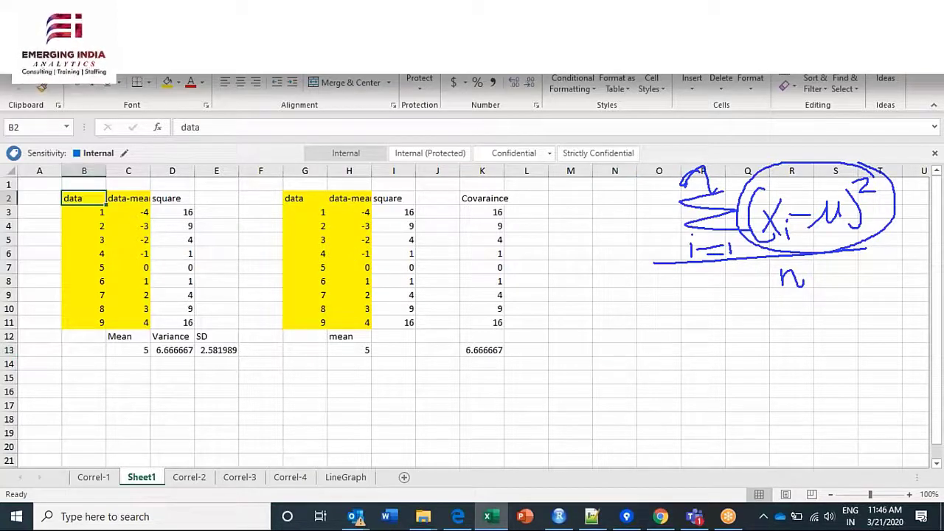
click(213, 129)
key(Return)
click(301, 198)
click(245, 129)
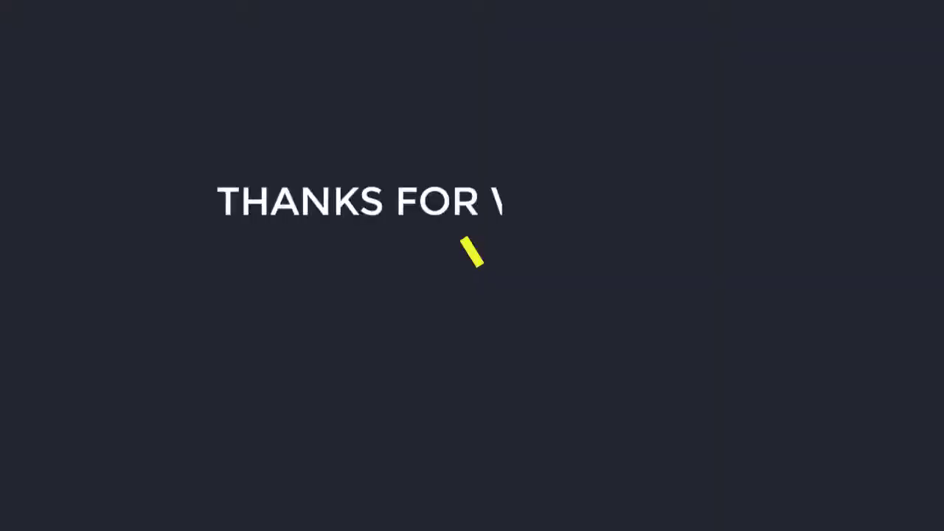